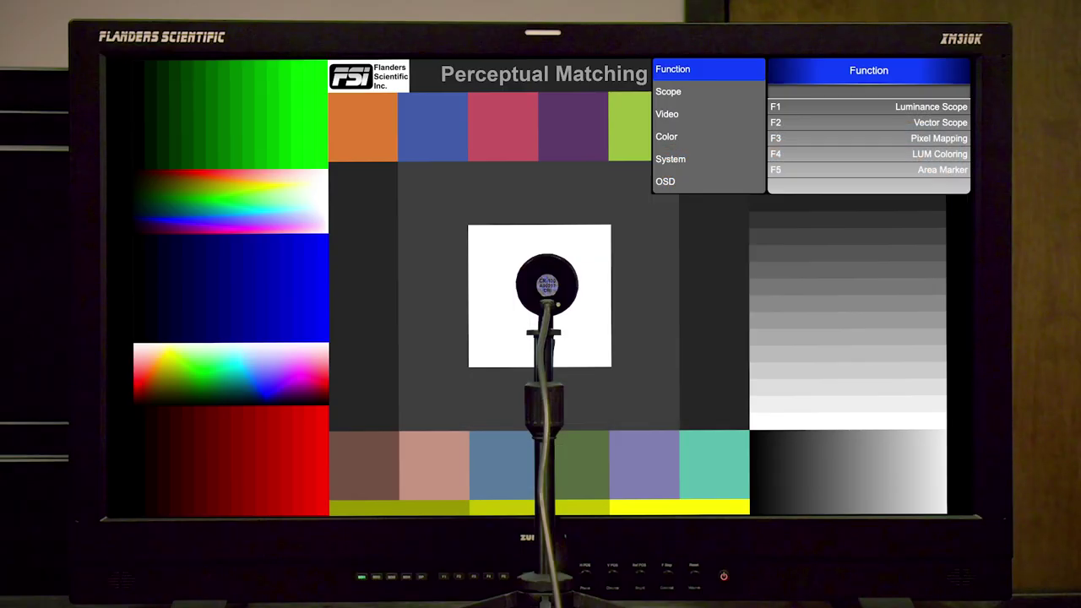
In the monitor's Color menu, choose LightSpace colour system and Video Range 64-940, keeping BT.709 gamut.
key(Down)
key(Down)
key(Down)
key(Right)
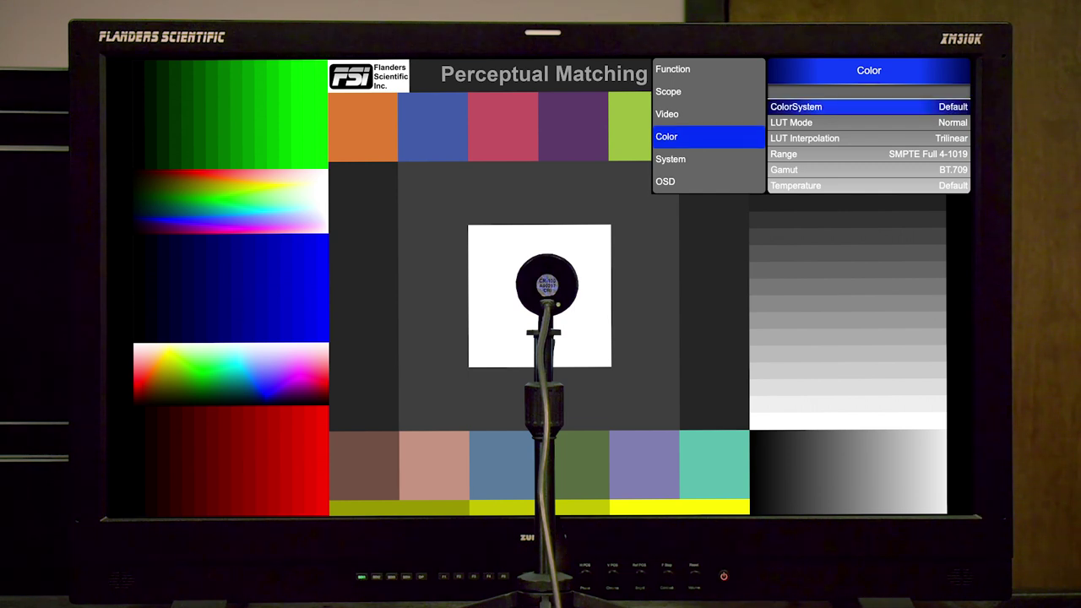
key(Right)
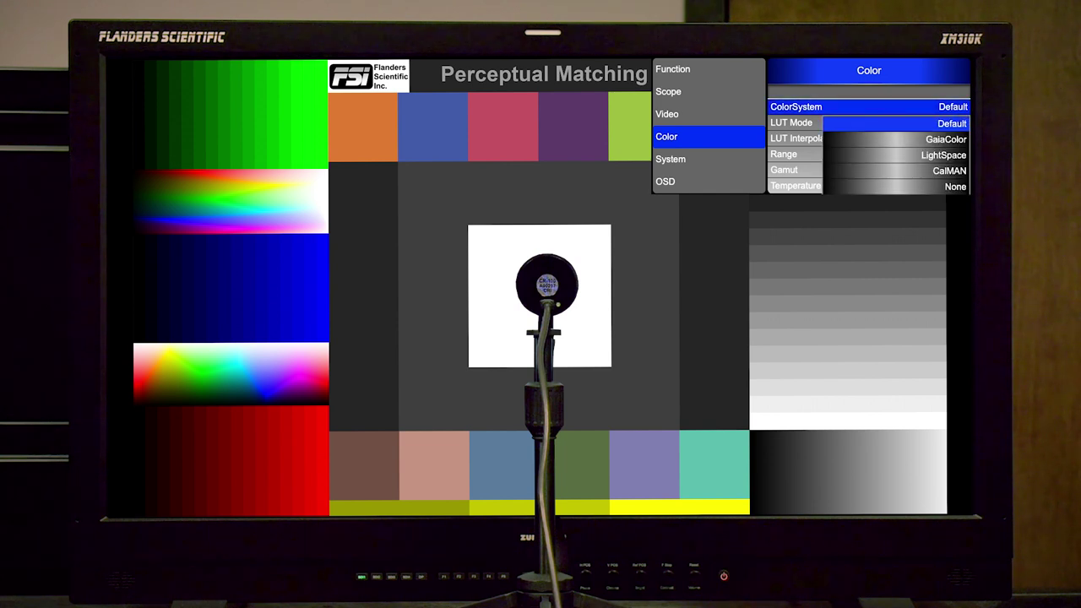
key(Down)
key(Down)
key(Return)
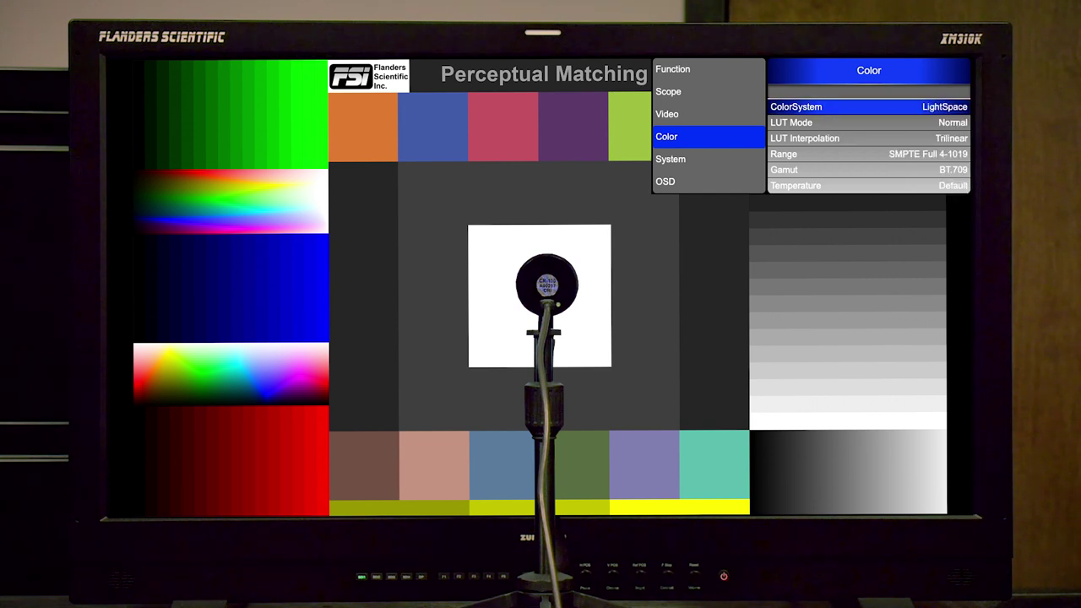
key(Down)
key(Down)
key(Down)
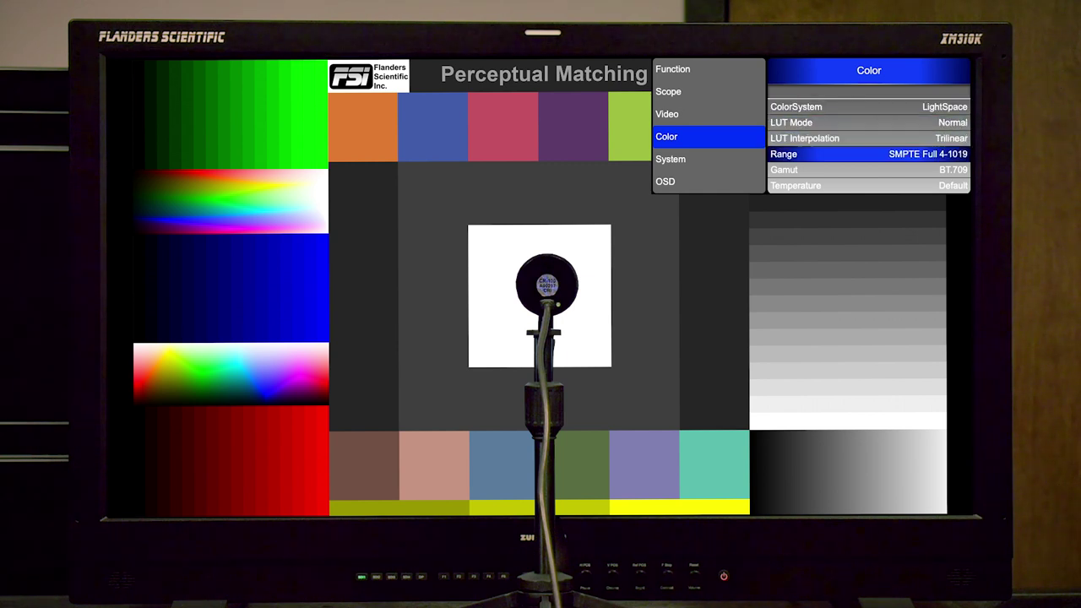
key(Return)
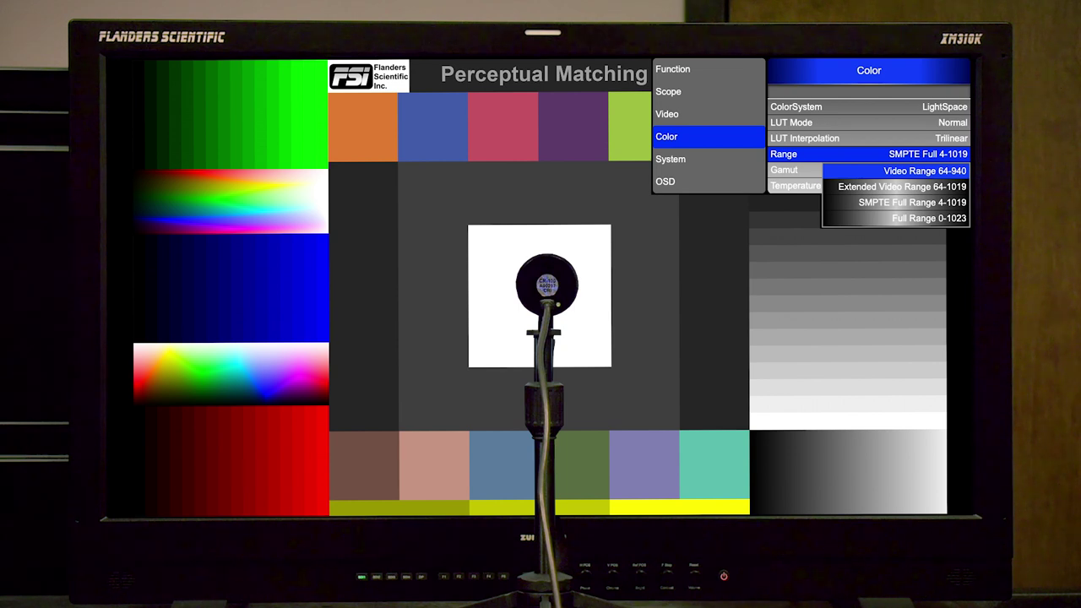
key(Return)
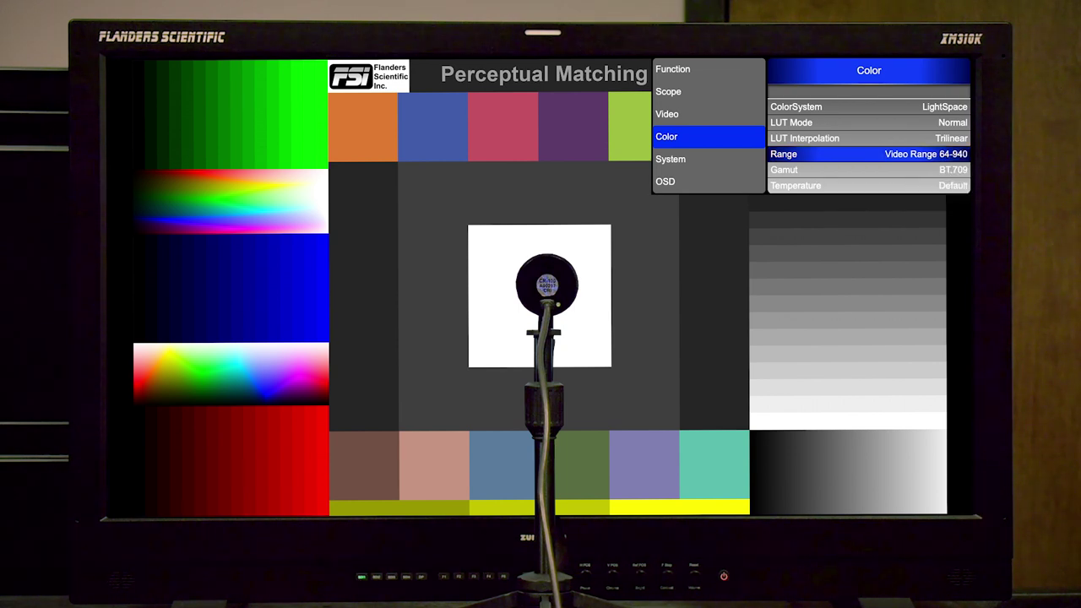
key(Down)
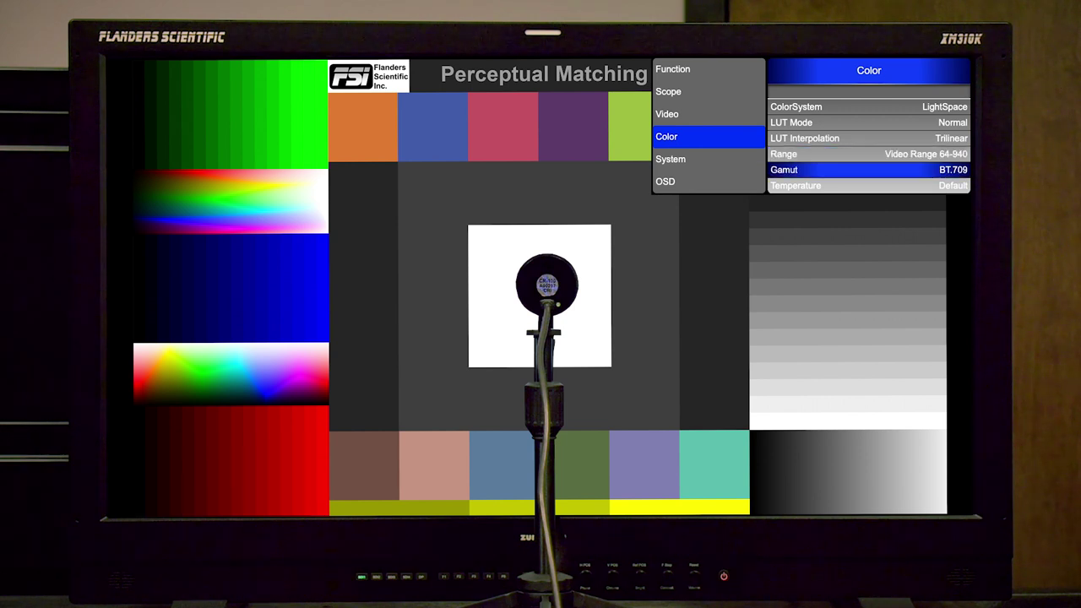
key(Return)
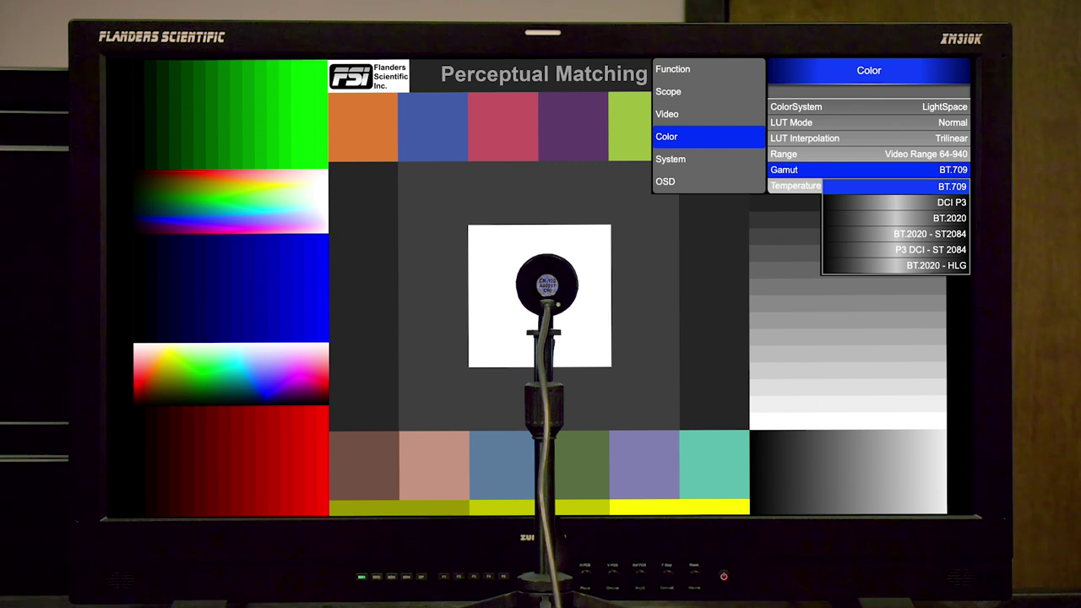
key(Return)
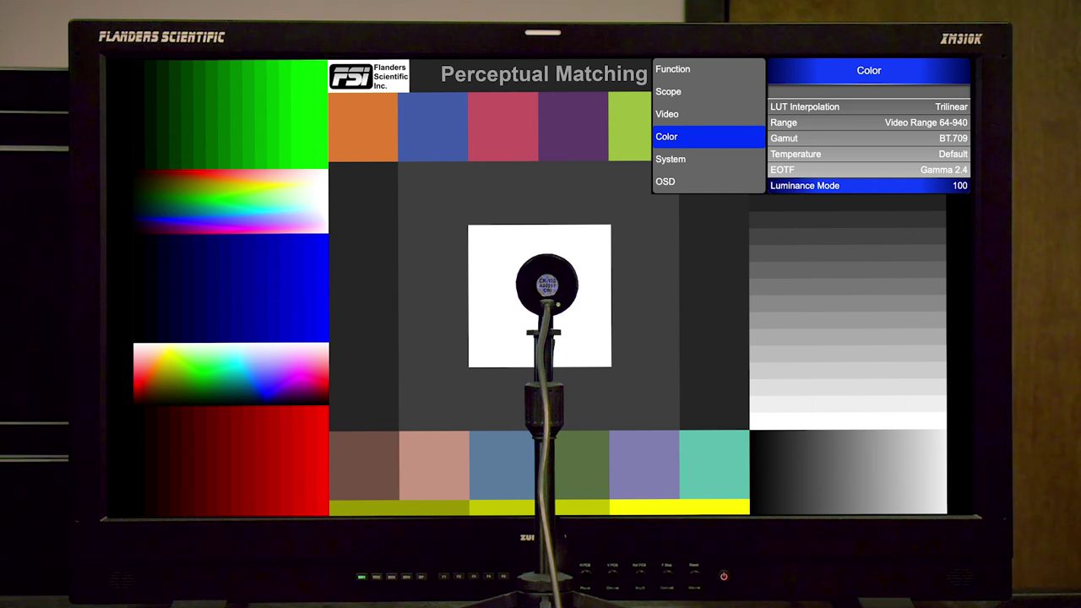
Set the Luminance Mode to the fixed value 100.
key(Return)
key(Return)
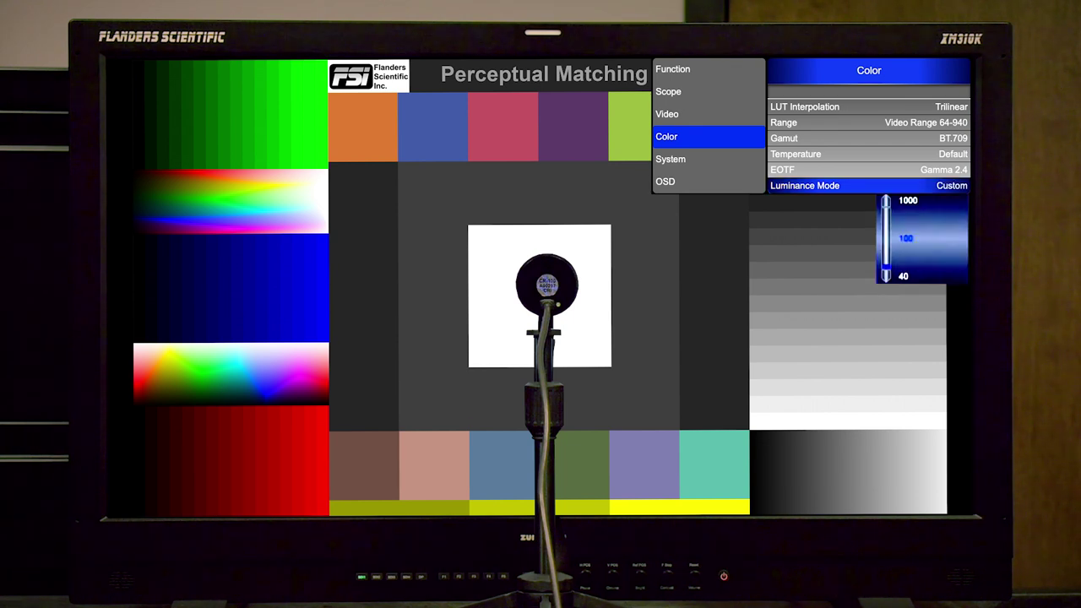
key(Return)
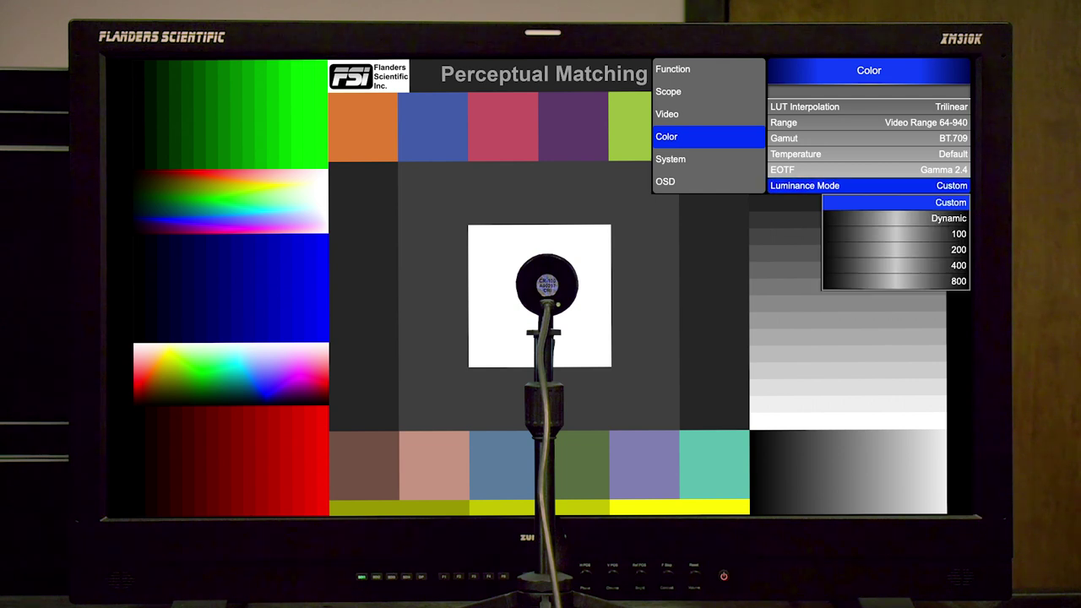
key(Down)
key(Down)
key(Return)
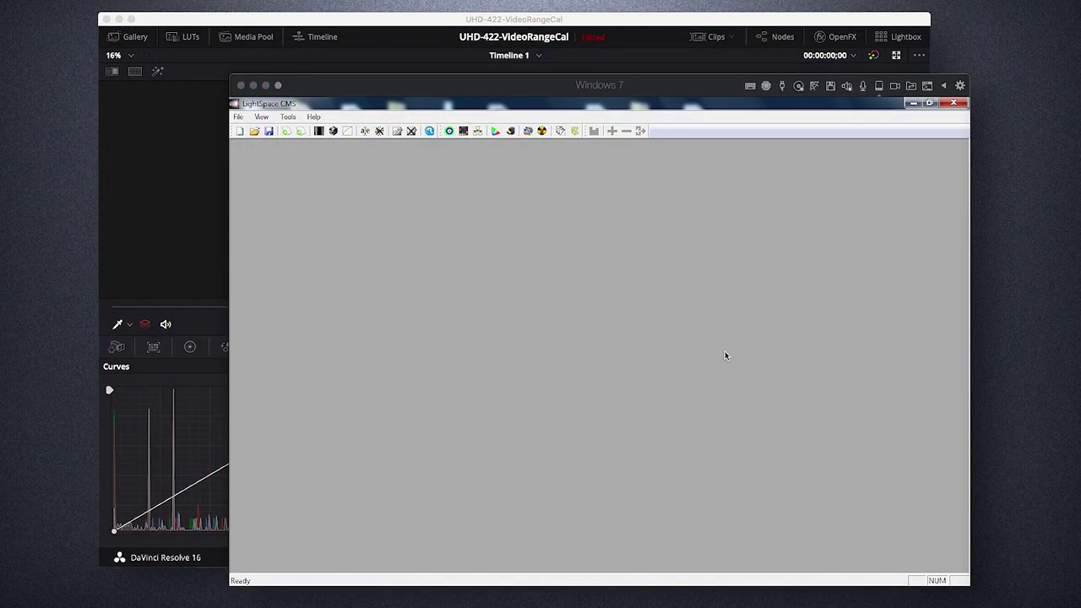
Open LightSpace's File > Upload settings and set the device type to XM.
click(622, 337)
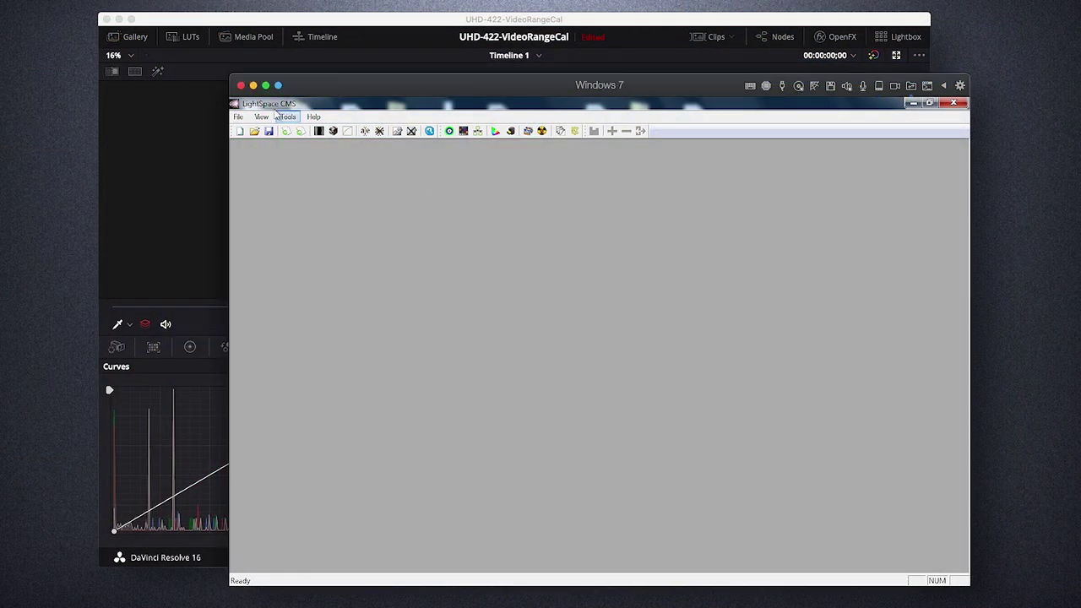
click(238, 117)
click(346, 173)
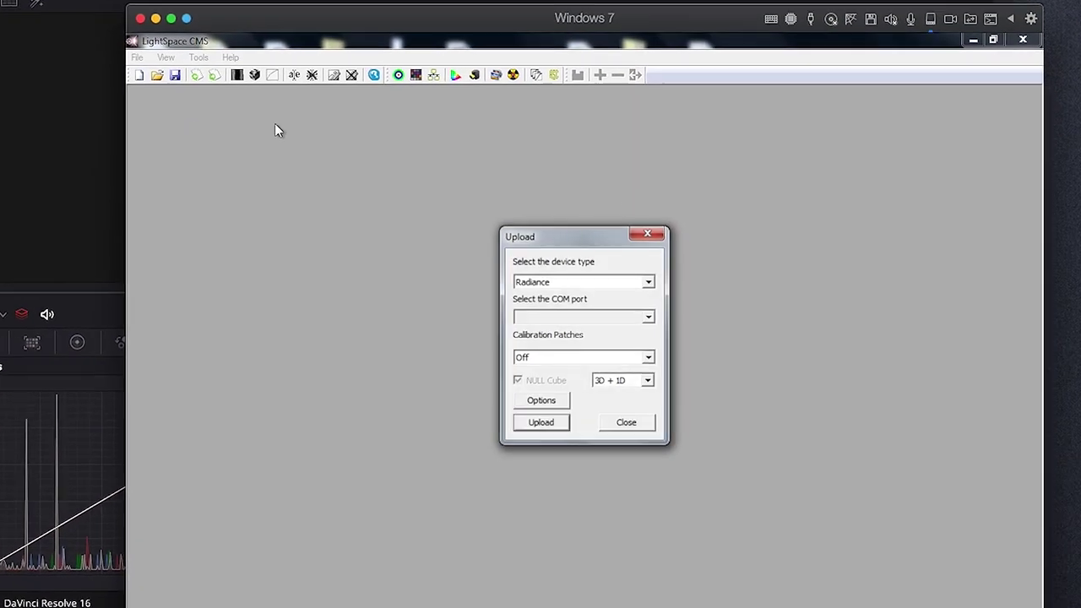
click(647, 282)
drag(651, 339, 652, 360)
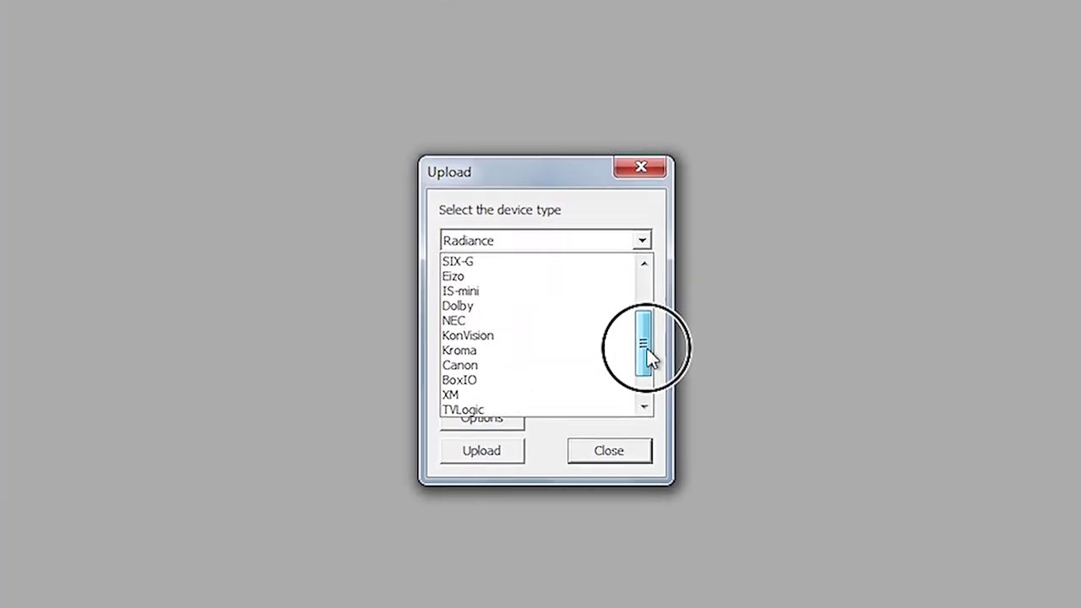
click(507, 394)
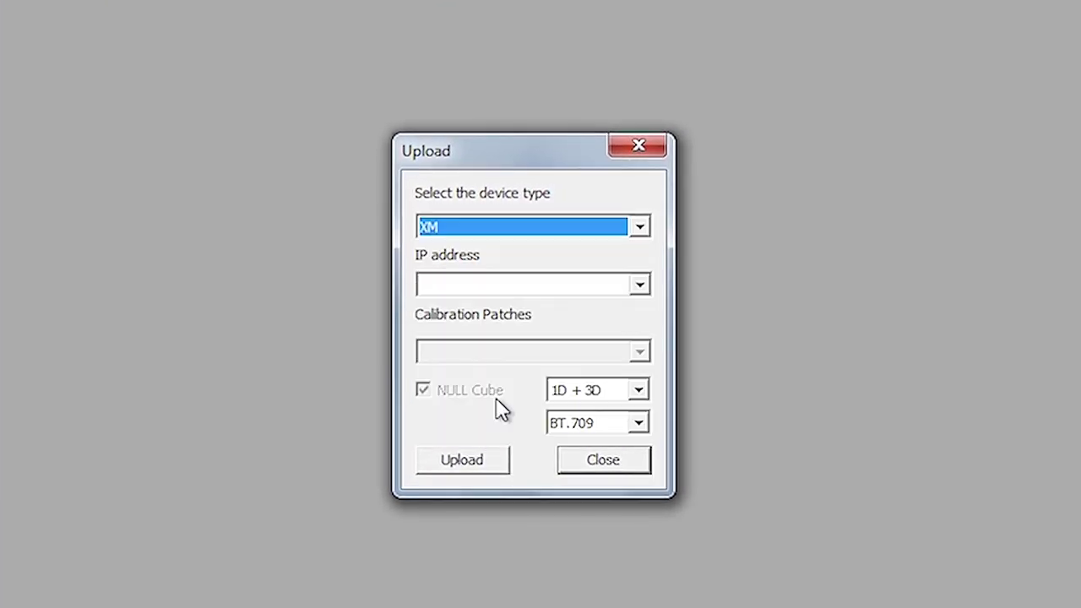
click(503, 285)
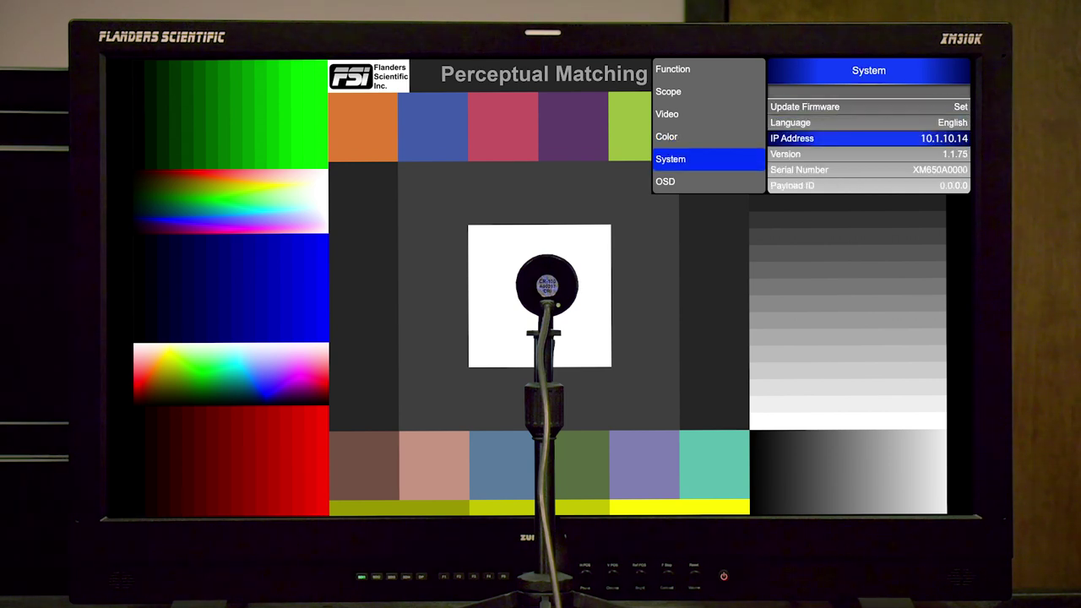
Upload the 1D + 3D BT.709 cube to the monitor at 10.1.10.14 and confirm completion.
click(495, 284)
text(10.1.10.14)
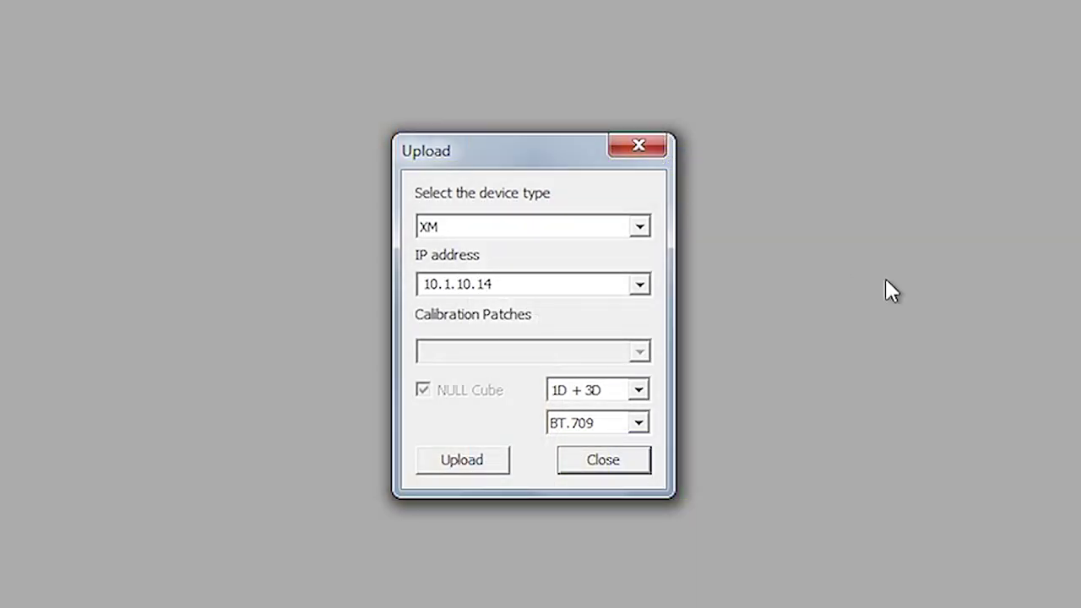
click(608, 404)
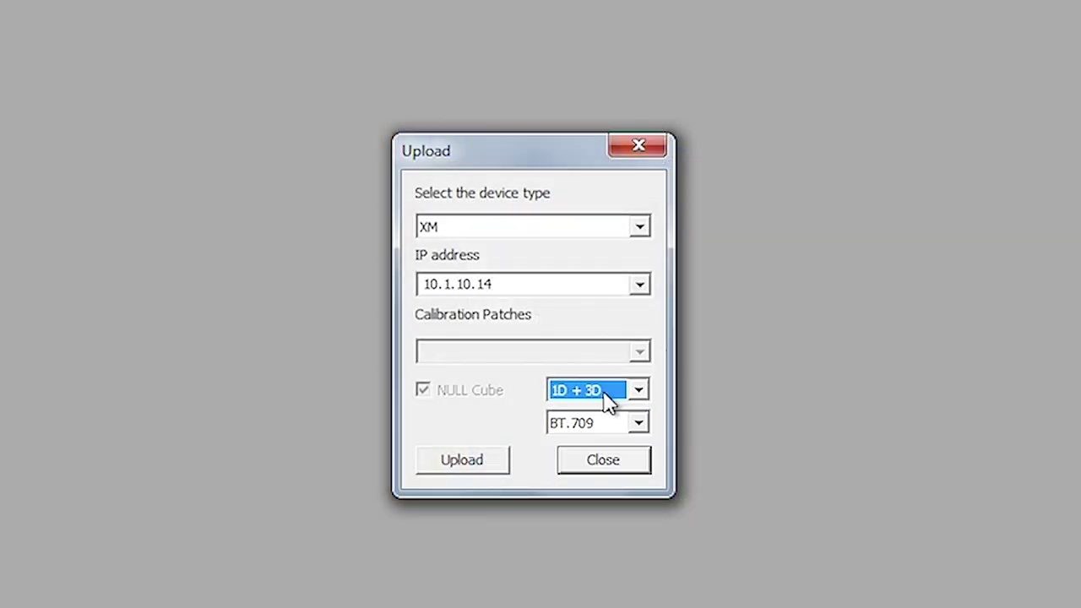
click(591, 434)
click(591, 434)
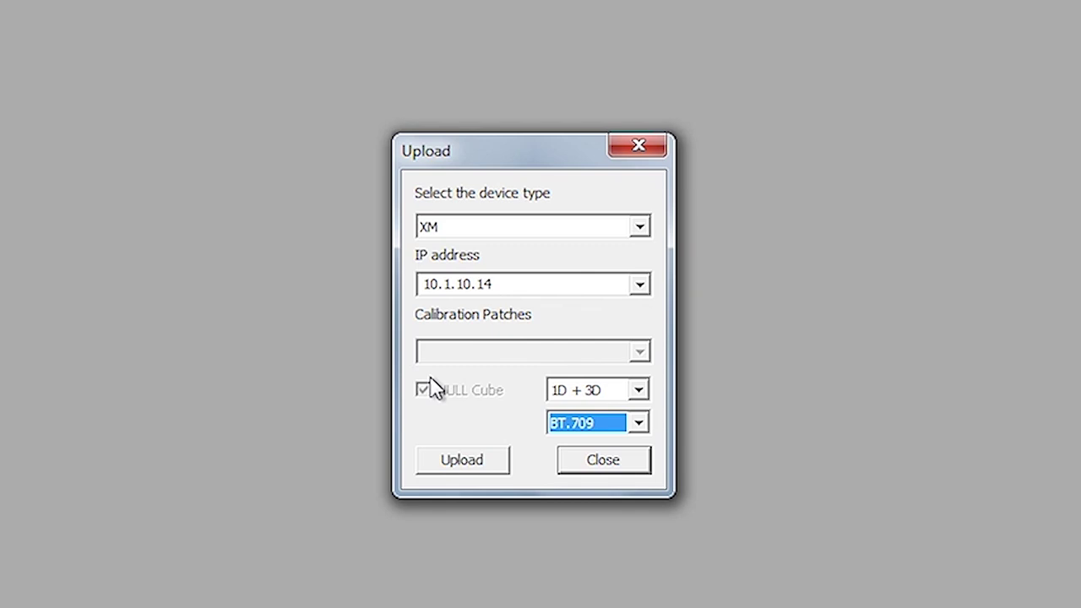
click(469, 471)
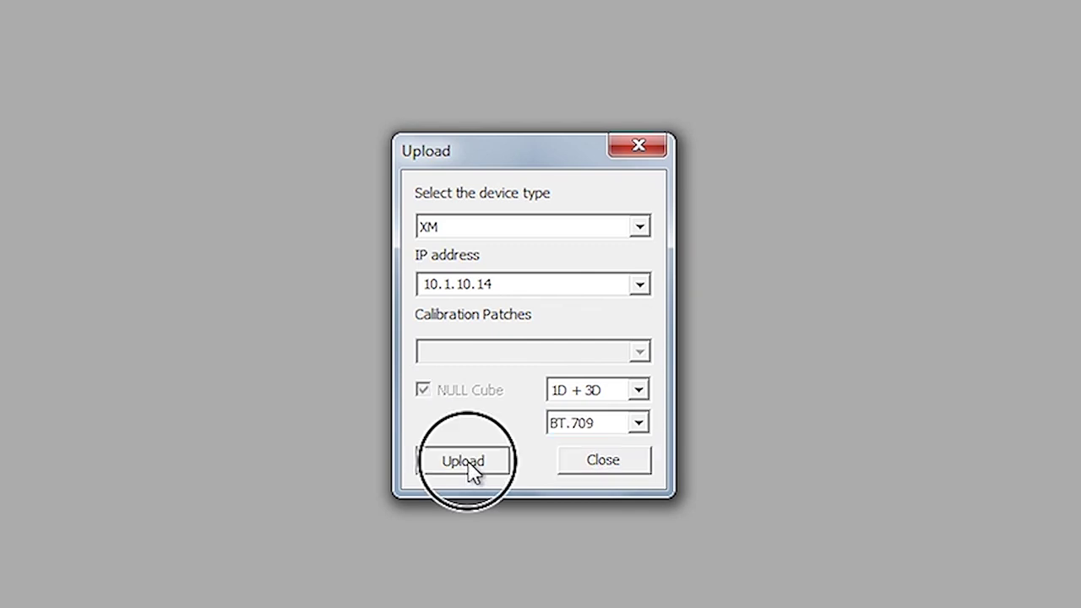
click(611, 421)
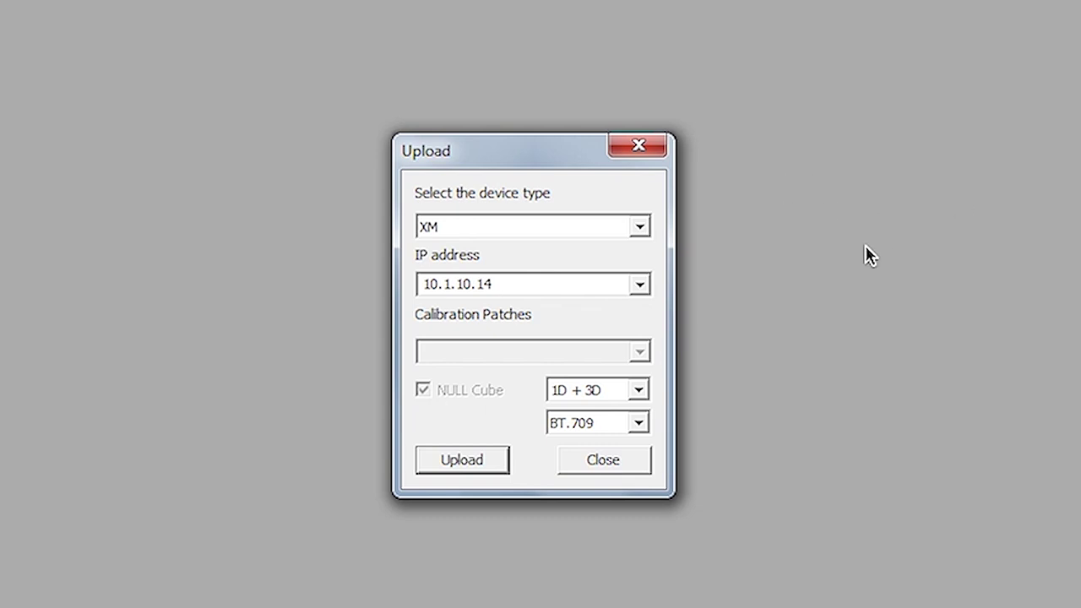
Upload a Back 1D LUT to the monitor, then close the Upload dialog.
click(625, 393)
click(622, 461)
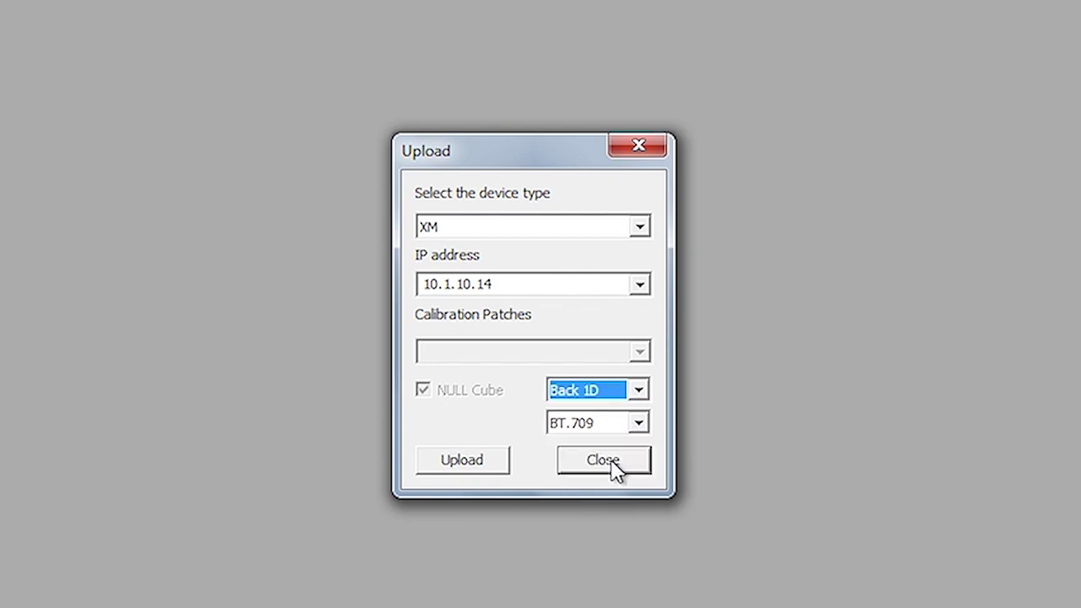
click(470, 464)
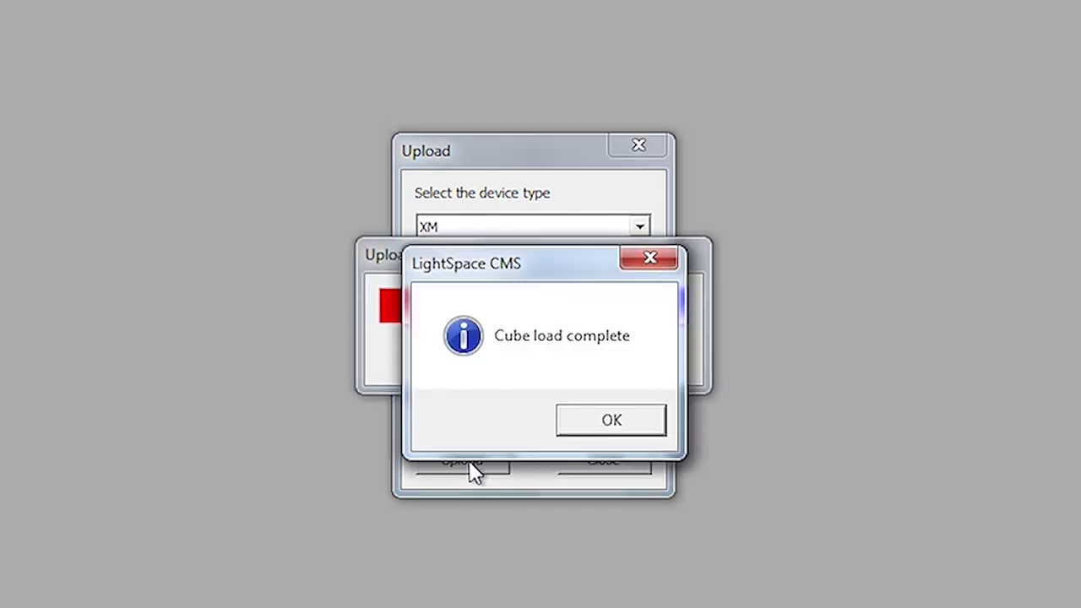
click(645, 438)
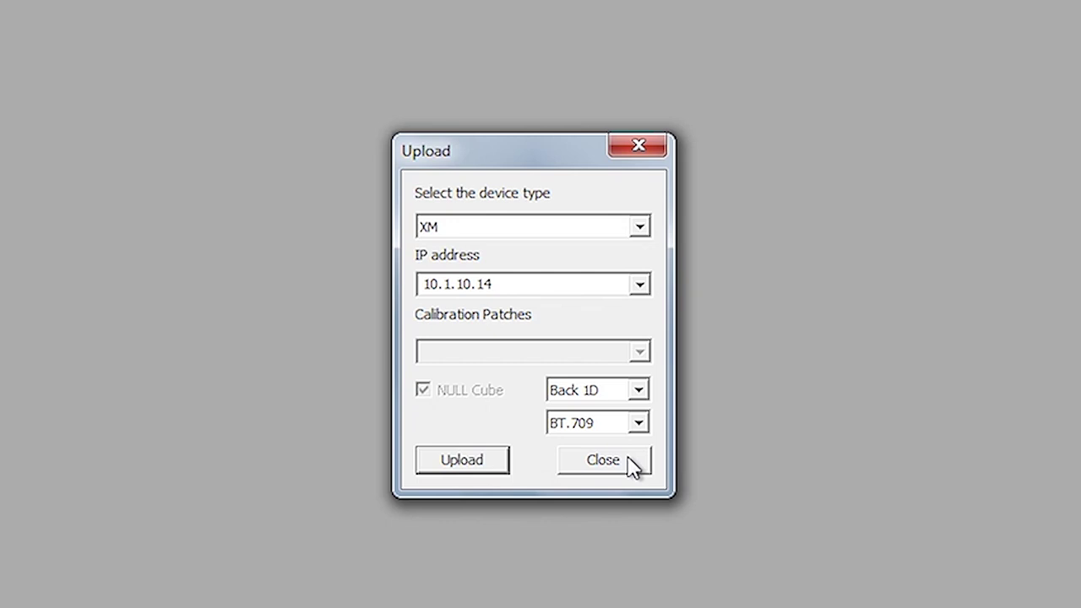
click(631, 461)
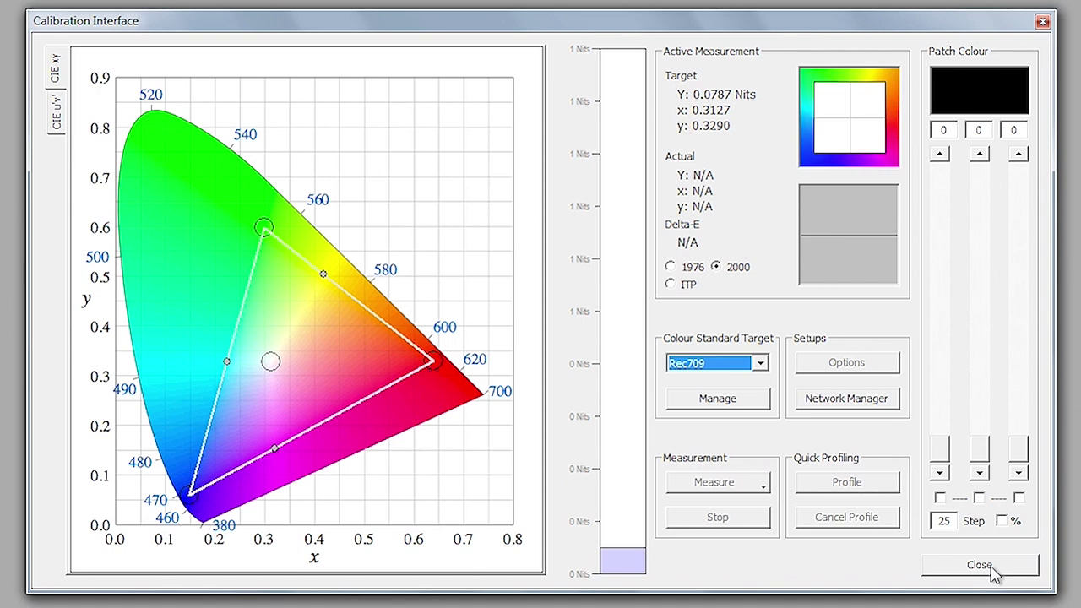
Enable the Network Controller in Network Manager for connections on port 20002.
click(863, 400)
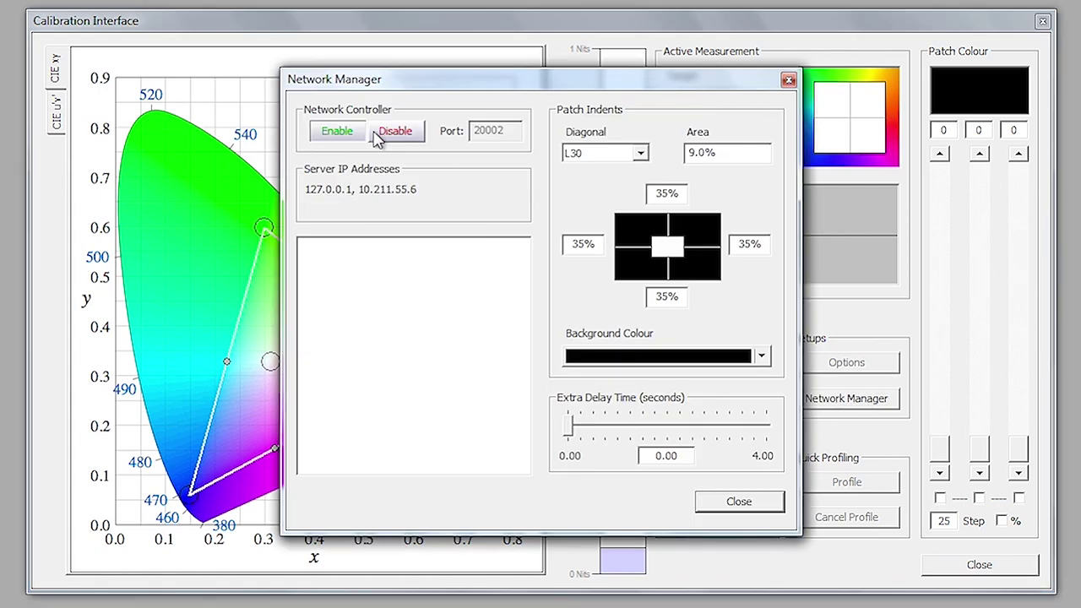
click(319, 137)
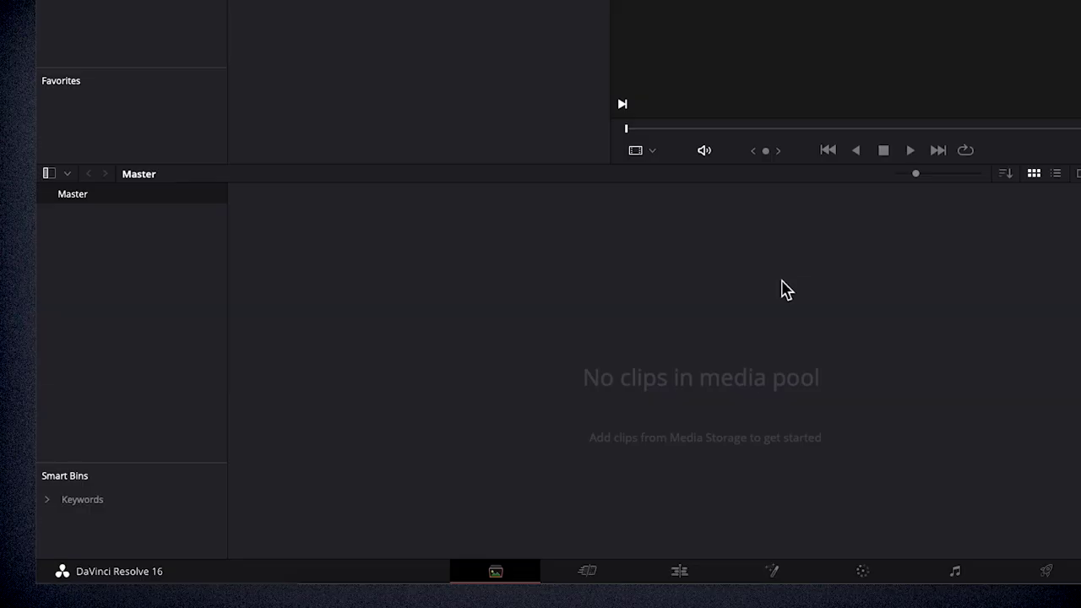
Import PerceptualMatchChart.tif into the media pool and create a new timeline from it.
right_click(782, 290)
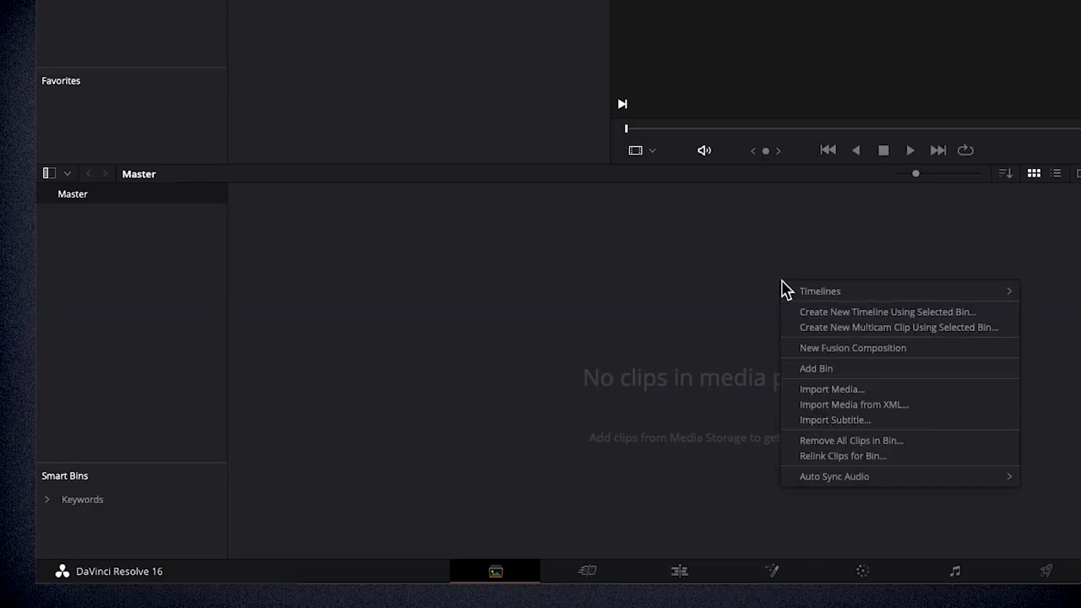
click(829, 389)
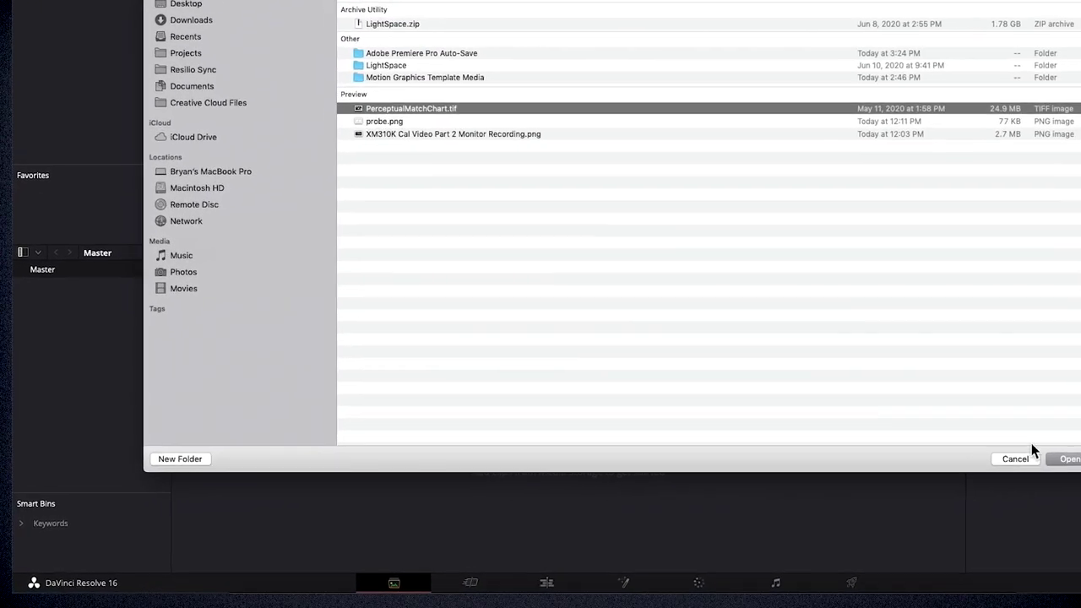
click(1069, 459)
right_click(211, 334)
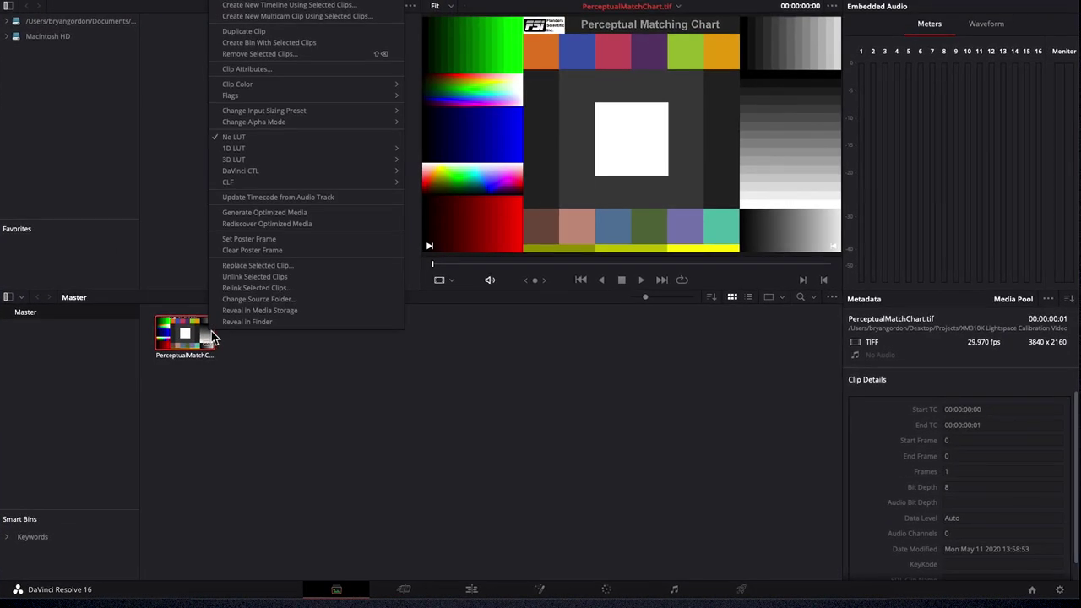
click(318, 7)
click(627, 354)
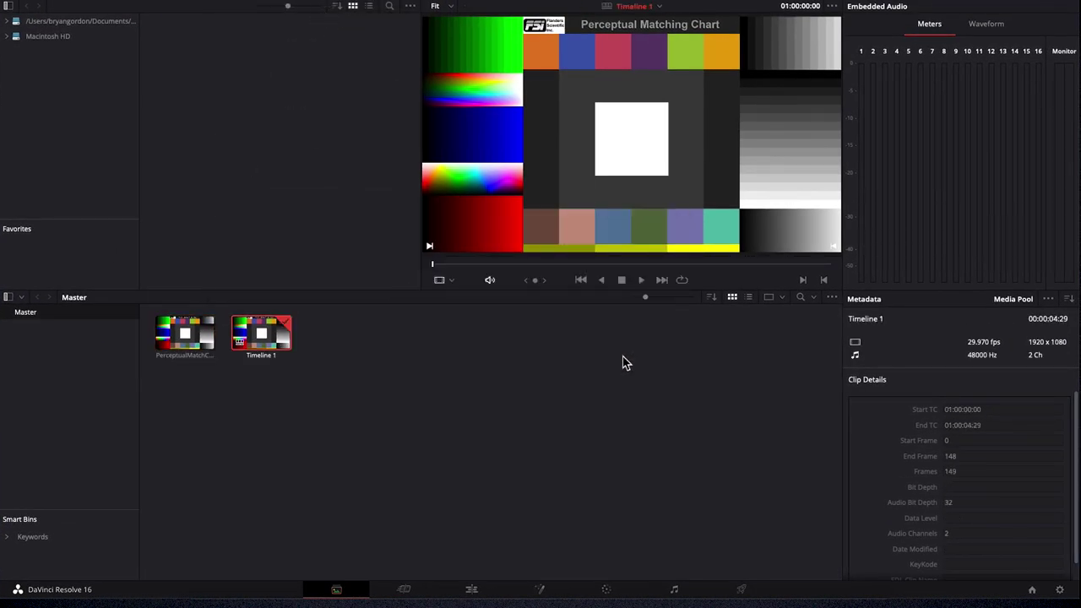
Set Video Monitoring Data Levels to Full in Project Settings.
click(607, 589)
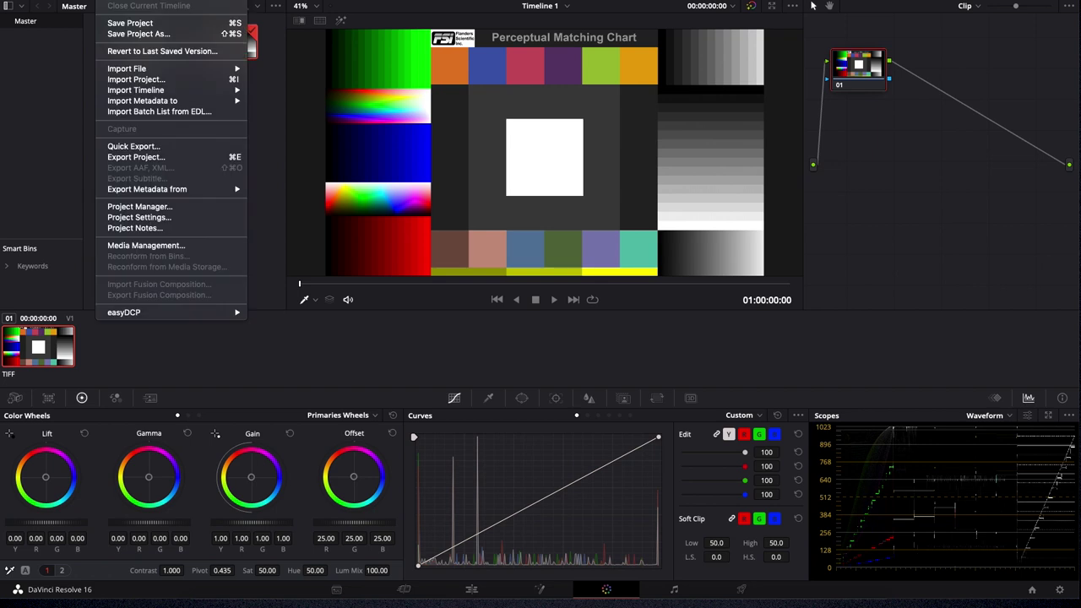
click(162, 228)
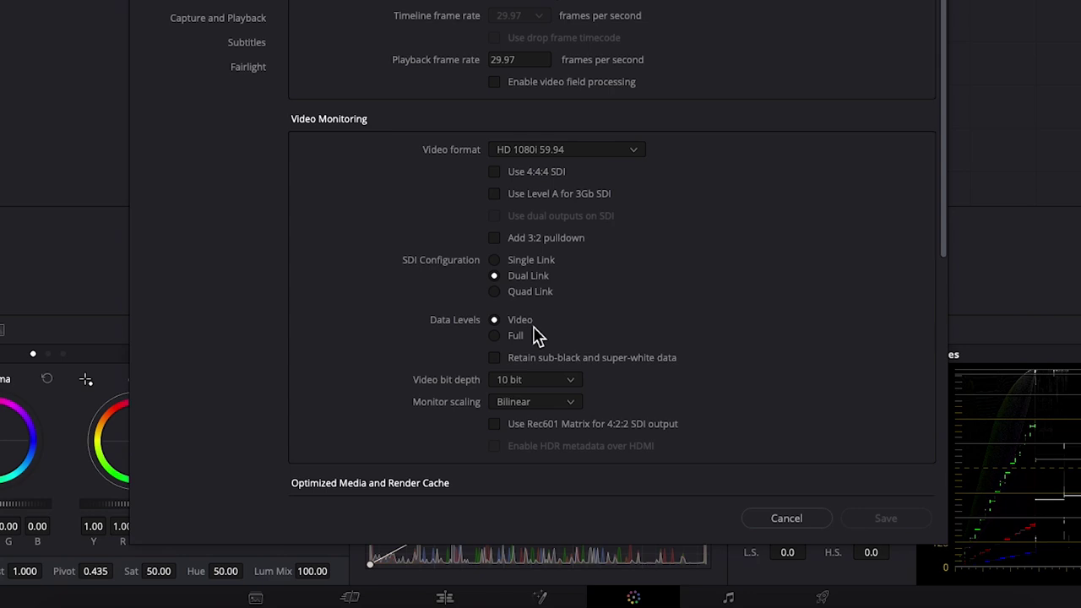
click(532, 337)
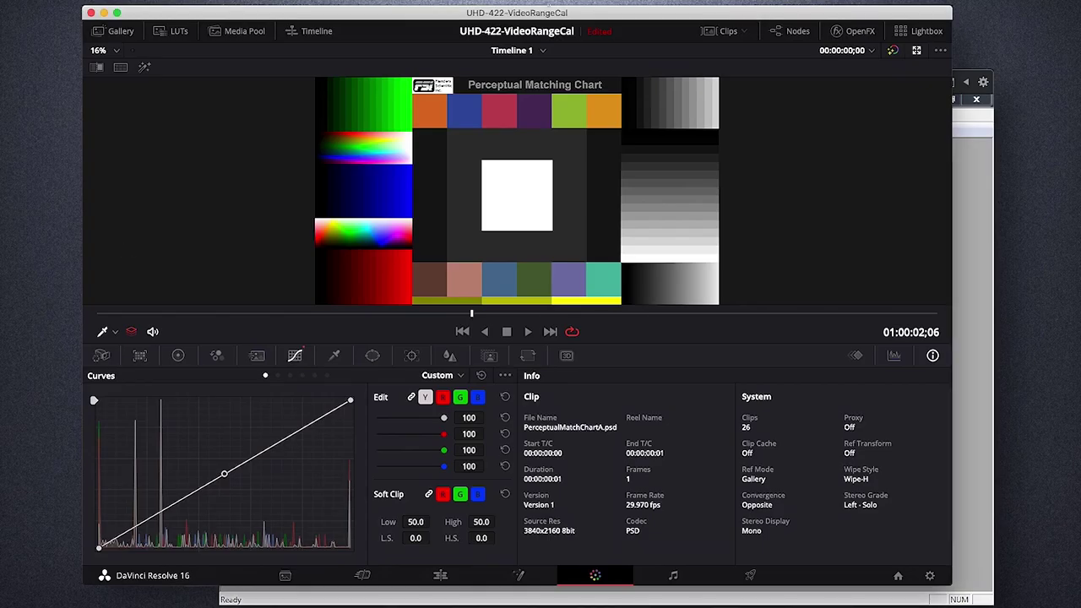
Connect Resolve's LightSpace monitor calibration to 10.211.55.6, port 20002, then return to LightSpace.
click(604, 1)
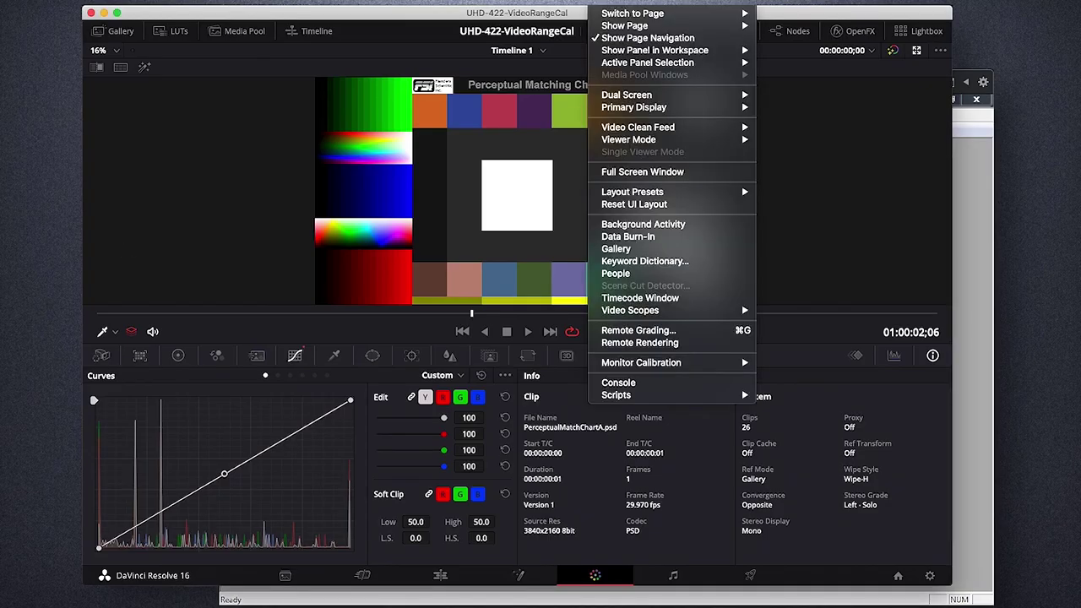
mouse_move(709, 370)
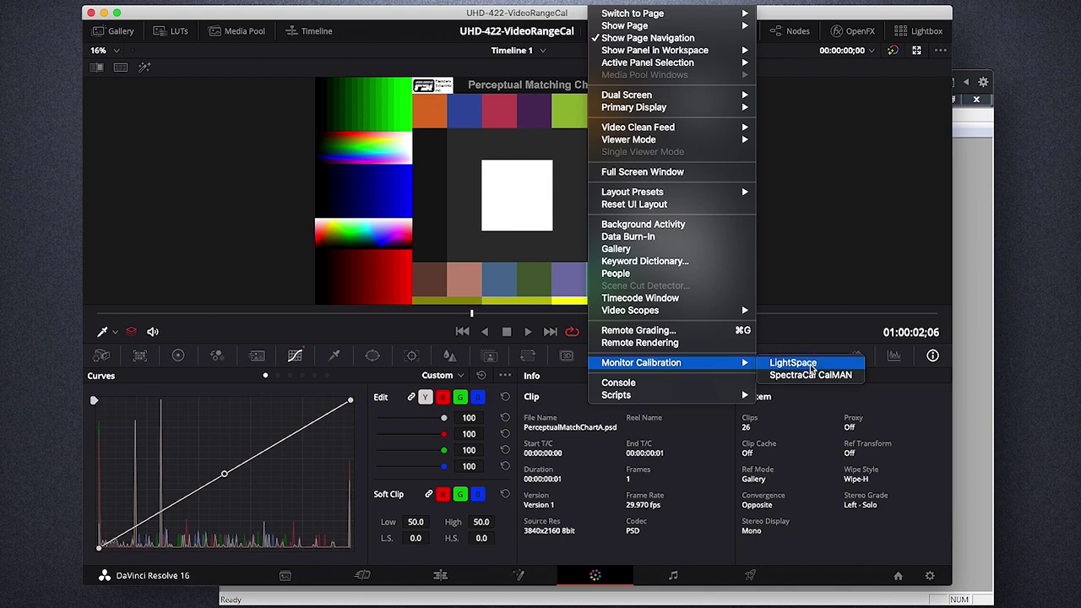
click(810, 365)
text(10.211.55.6)
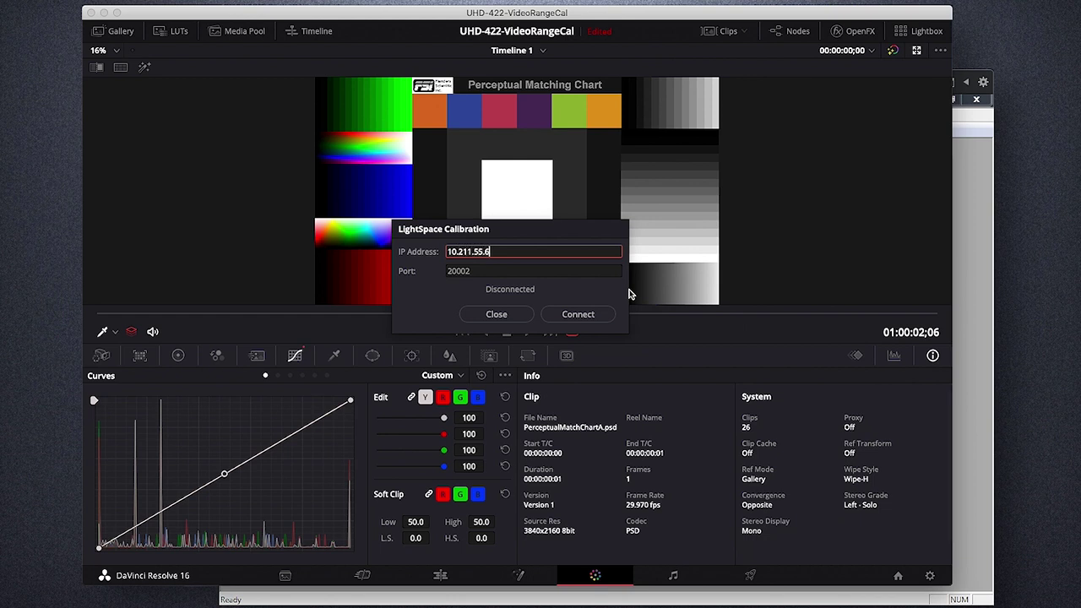
click(595, 318)
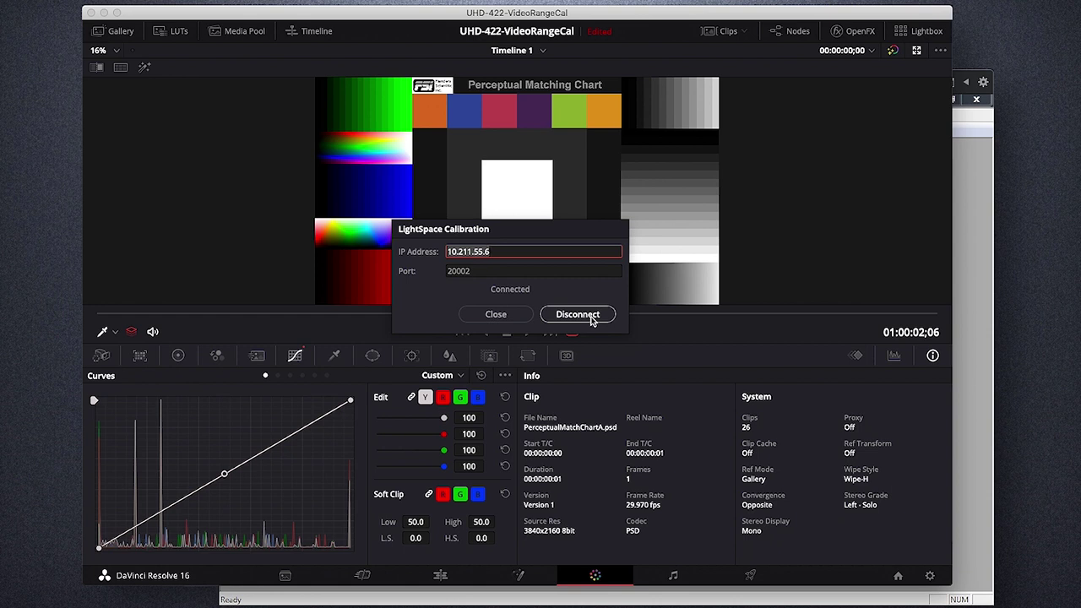
click(990, 303)
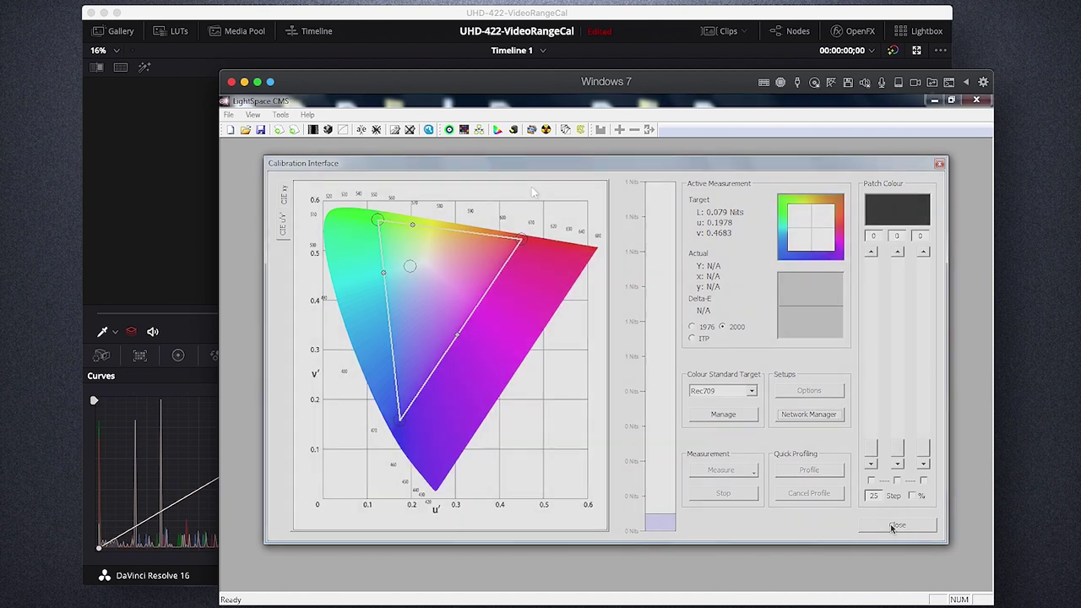
Reopen the Calibration Interface and connect the CR-100 probe on COM29.
click(897, 527)
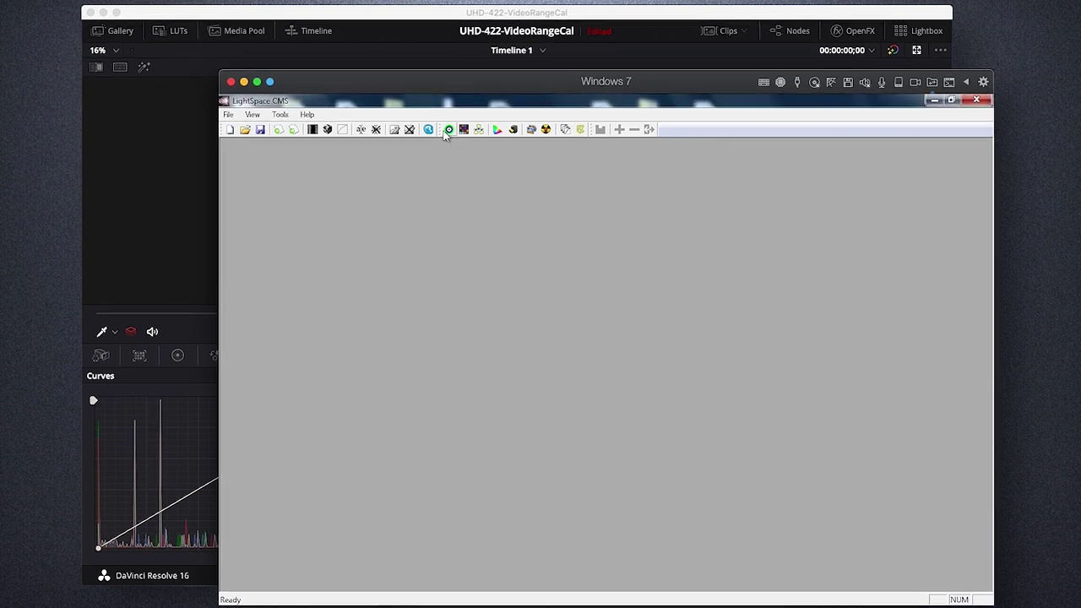
click(449, 129)
click(435, 122)
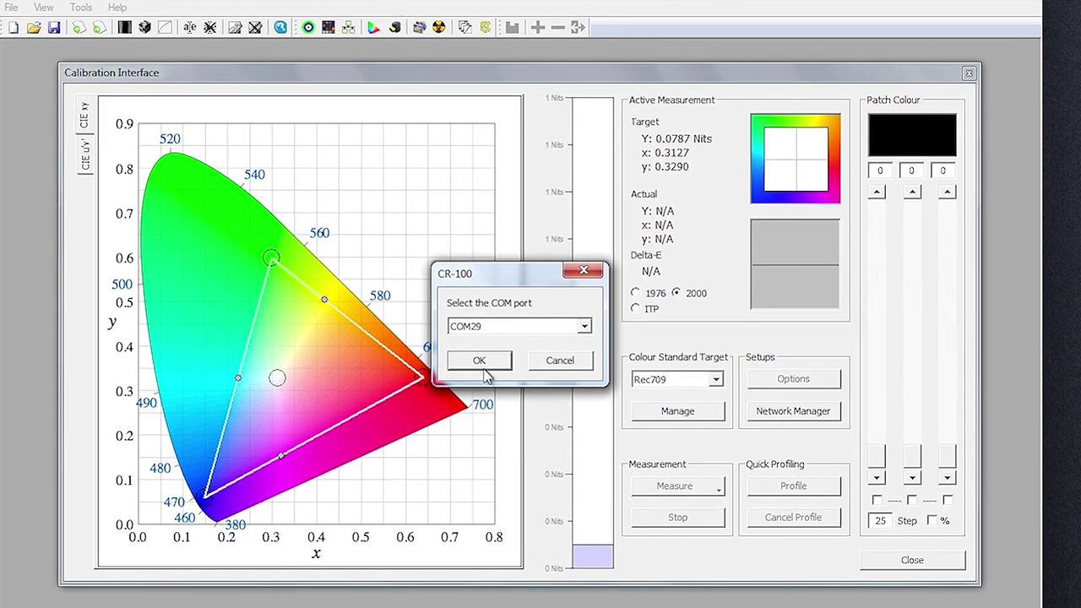
click(491, 361)
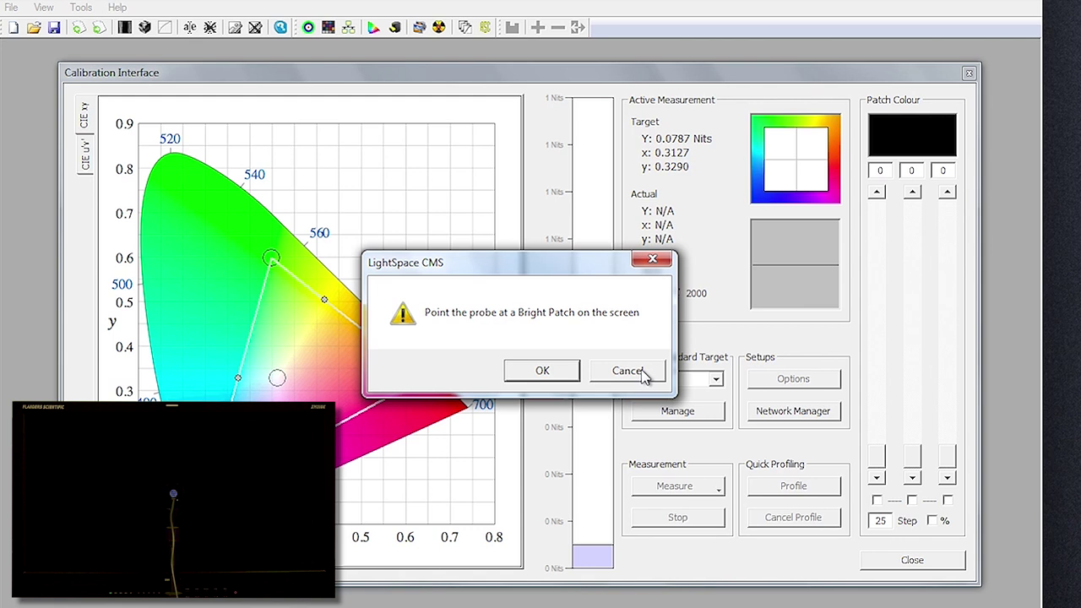
click(640, 374)
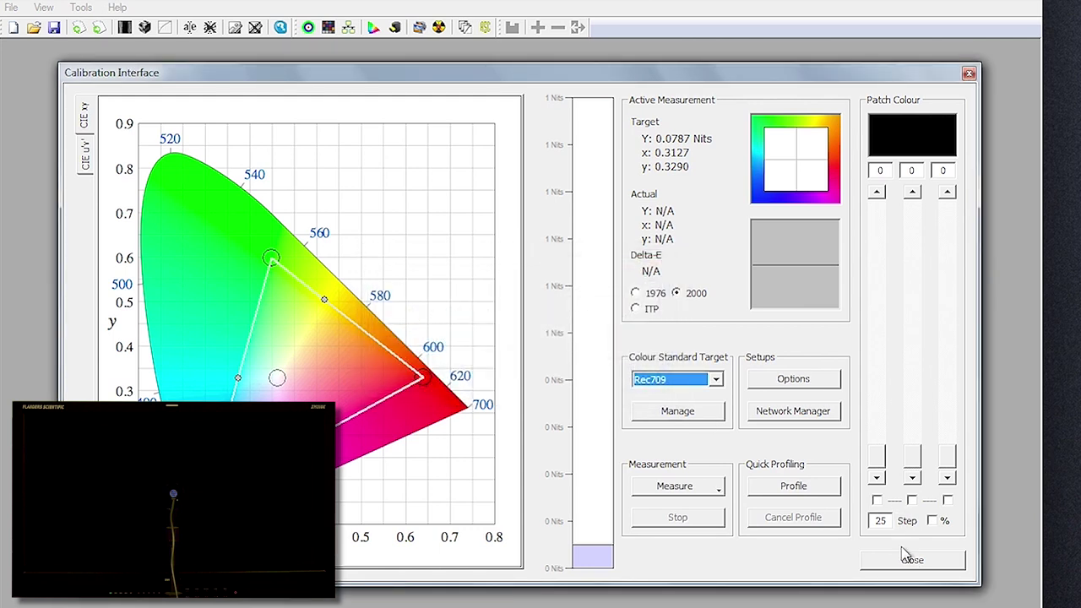
Set the test patch RGB sliders to 255, 255, 255 for full white.
drag(876, 457, 886, 201)
drag(912, 460, 913, 203)
drag(948, 473, 964, 445)
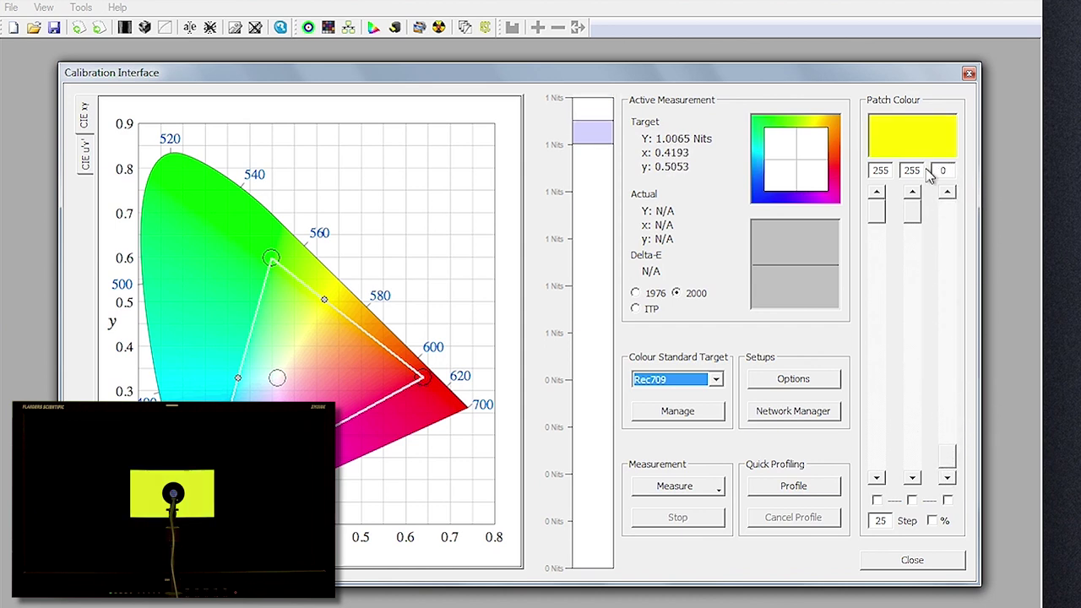
drag(924, 173, 912, 456)
mouse_move(887, 207)
mouse_down()
mouse_move(873, 450)
mouse_move(887, 200)
mouse_up()
drag(912, 469, 924, 173)
drag(948, 460, 962, 192)
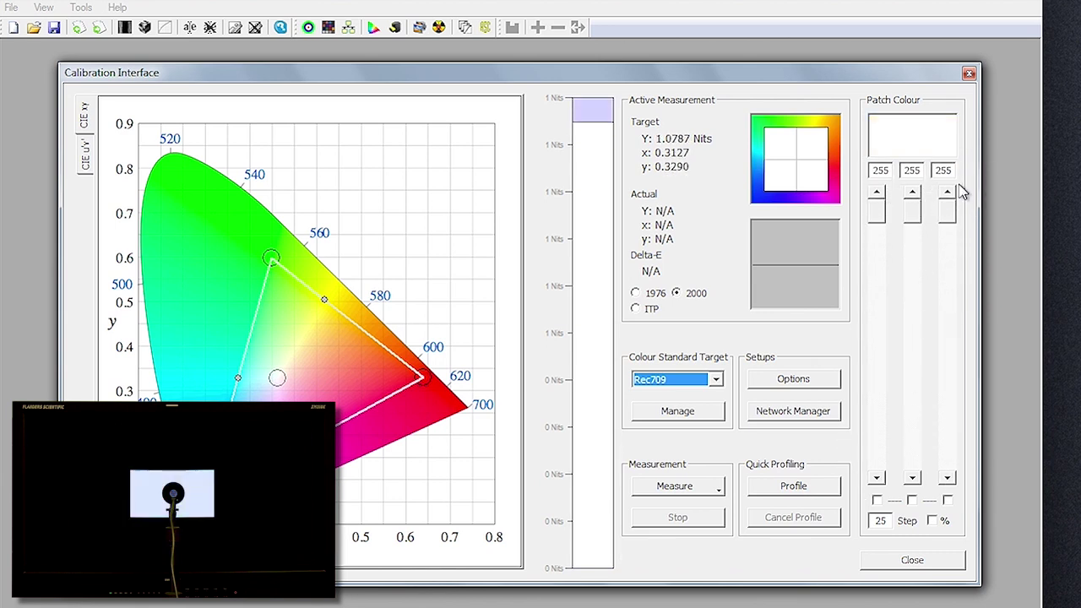
Choose the [Matrix] XM310K calibration setting in the probe options.
click(804, 387)
click(731, 334)
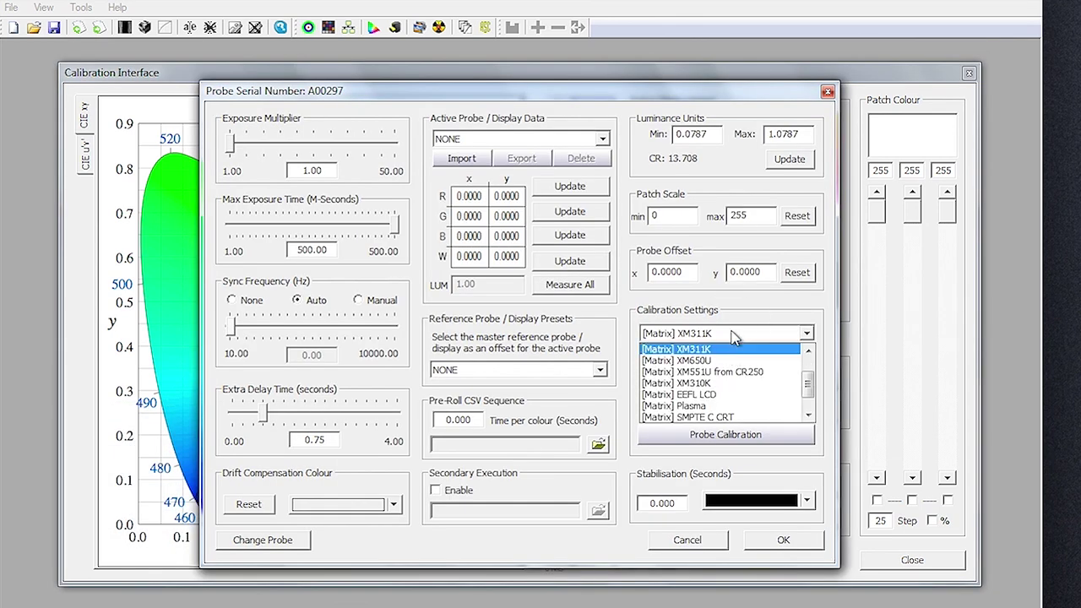
click(808, 352)
mouse_move(810, 381)
mouse_down()
mouse_move(808, 363)
mouse_move(811, 382)
mouse_up()
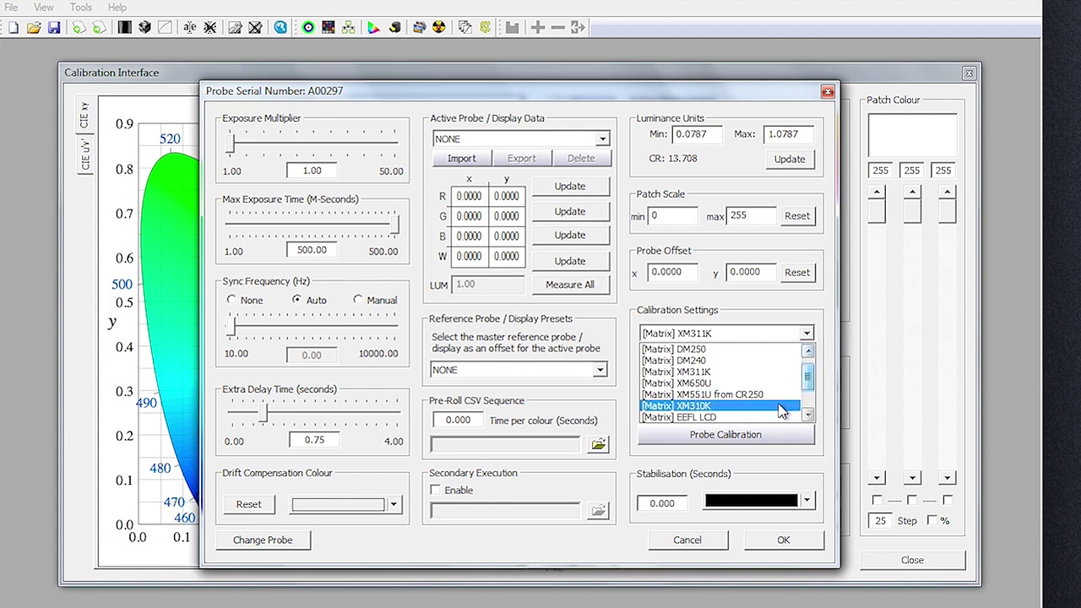
click(784, 406)
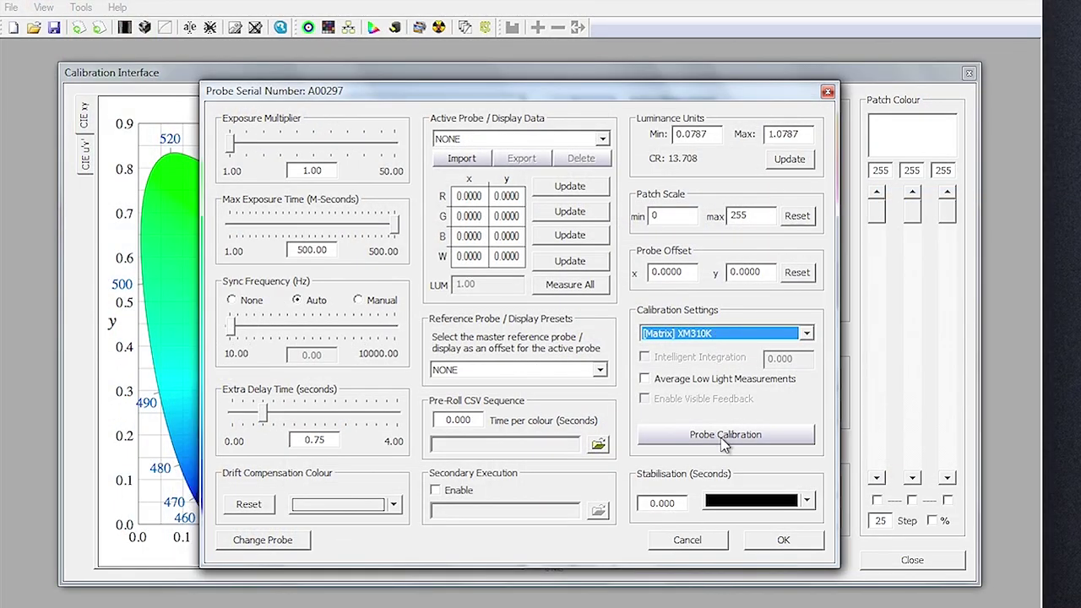
Run Probe Calibration to sync to the monitor's frequency, then apply the probe settings.
click(723, 443)
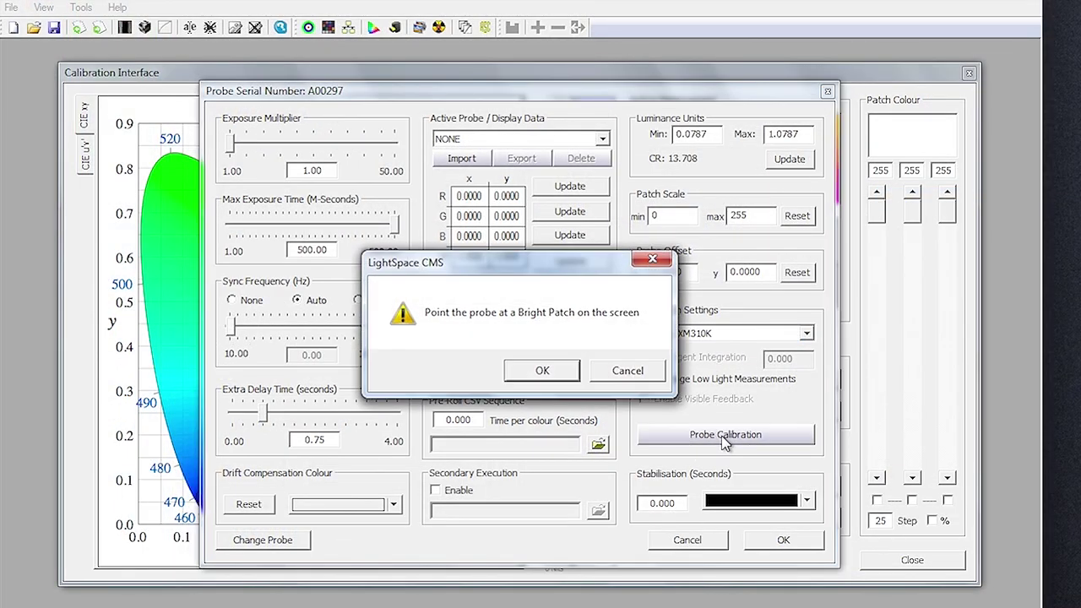
click(523, 374)
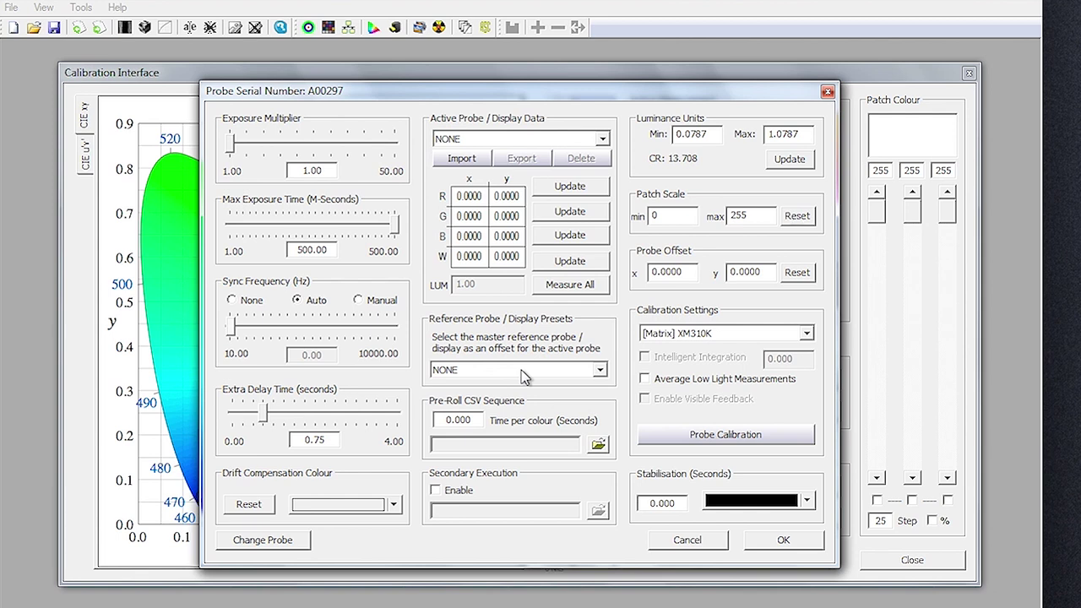
click(590, 380)
click(790, 542)
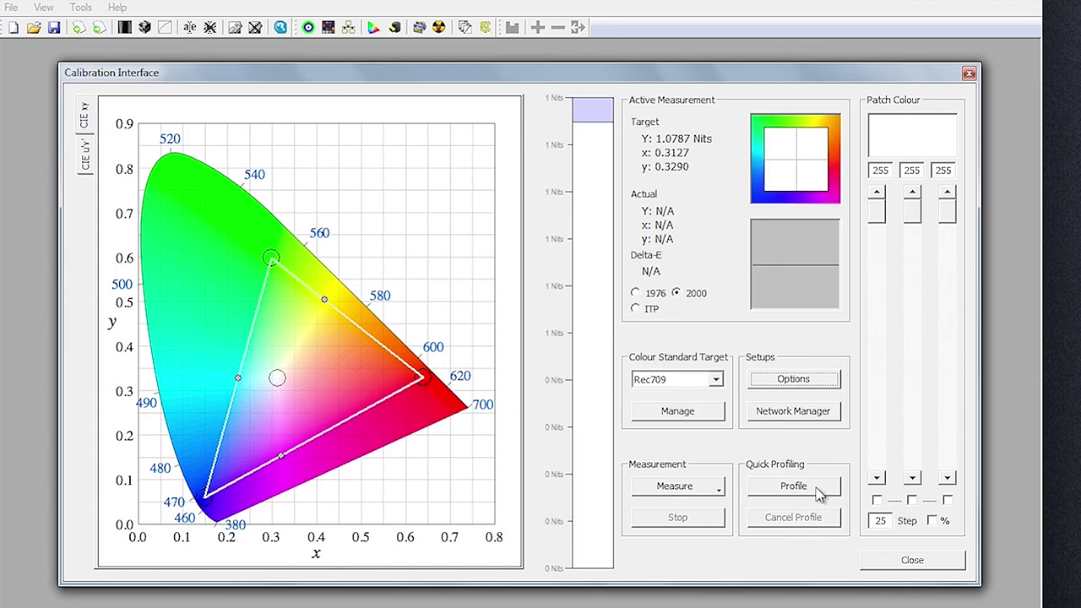
click(819, 495)
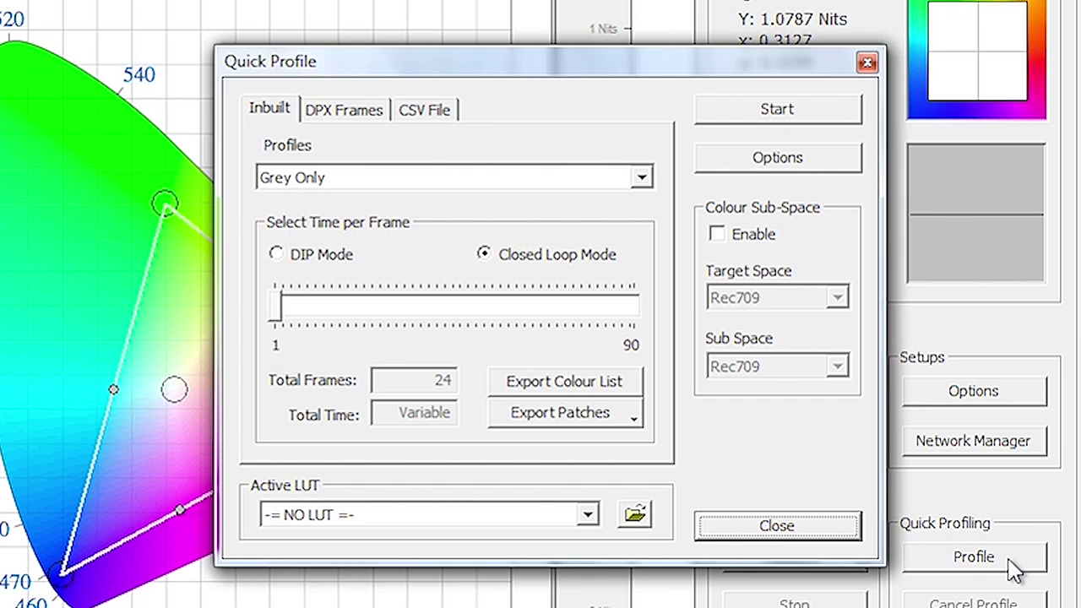
Name the quick profile XM310K-UnityAll and launch its timed measurement run.
click(778, 118)
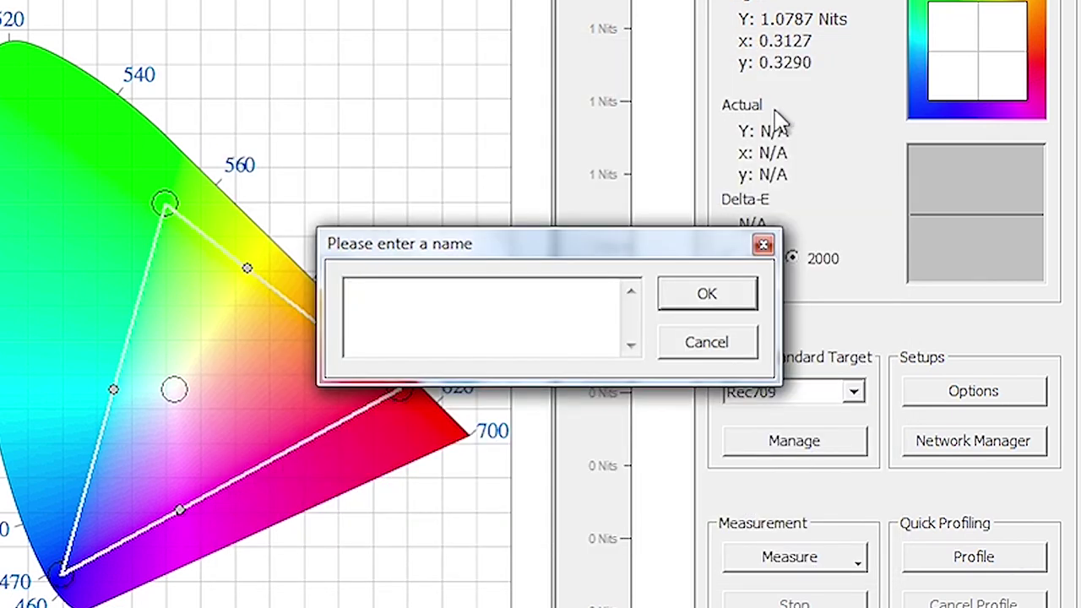
text(XM310K-UnityAll)
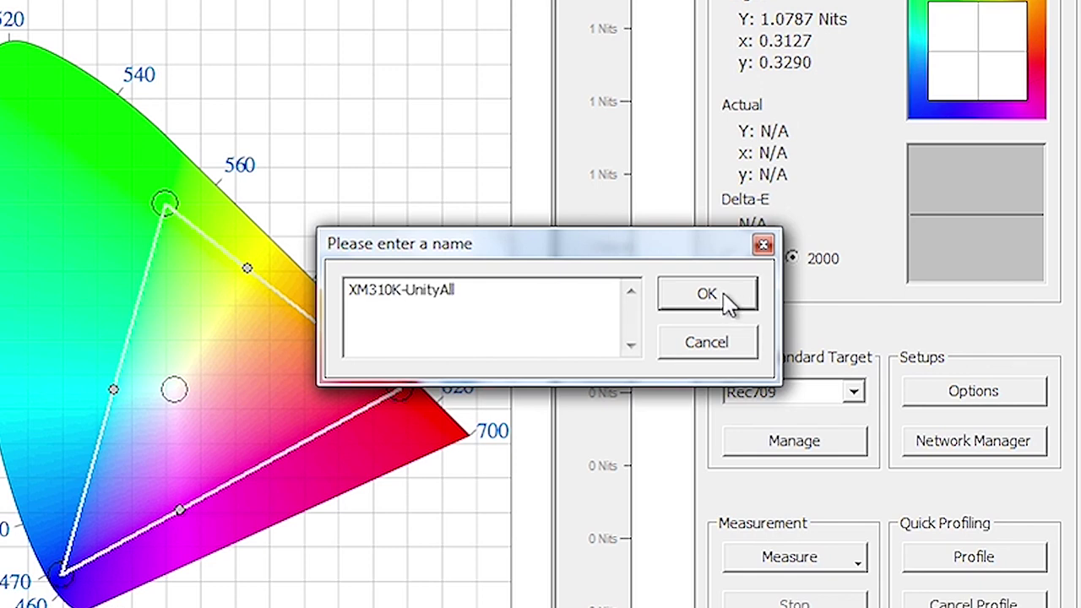
click(708, 296)
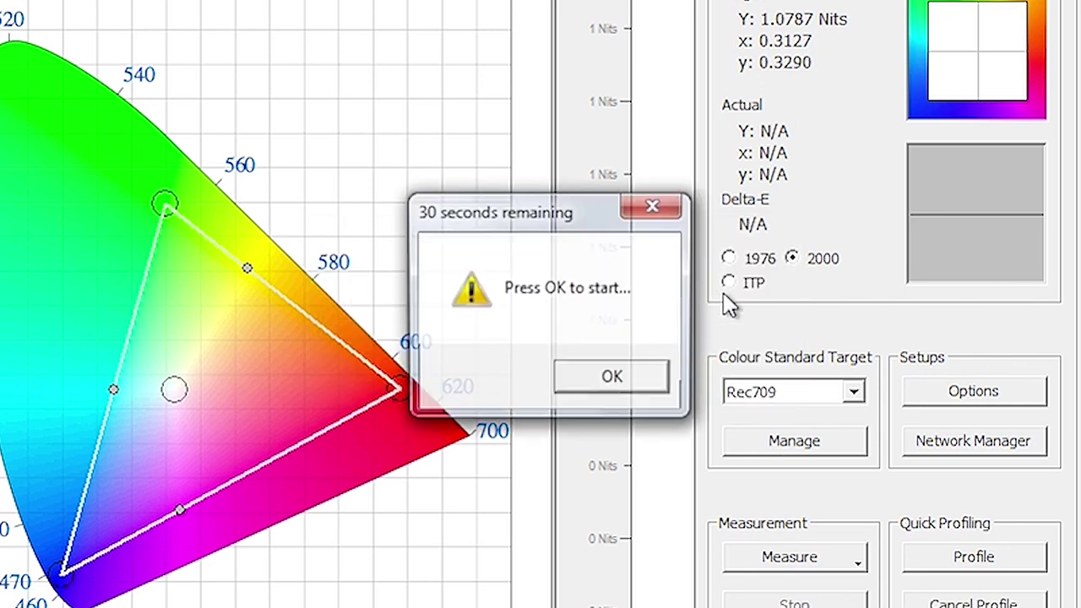
click(614, 380)
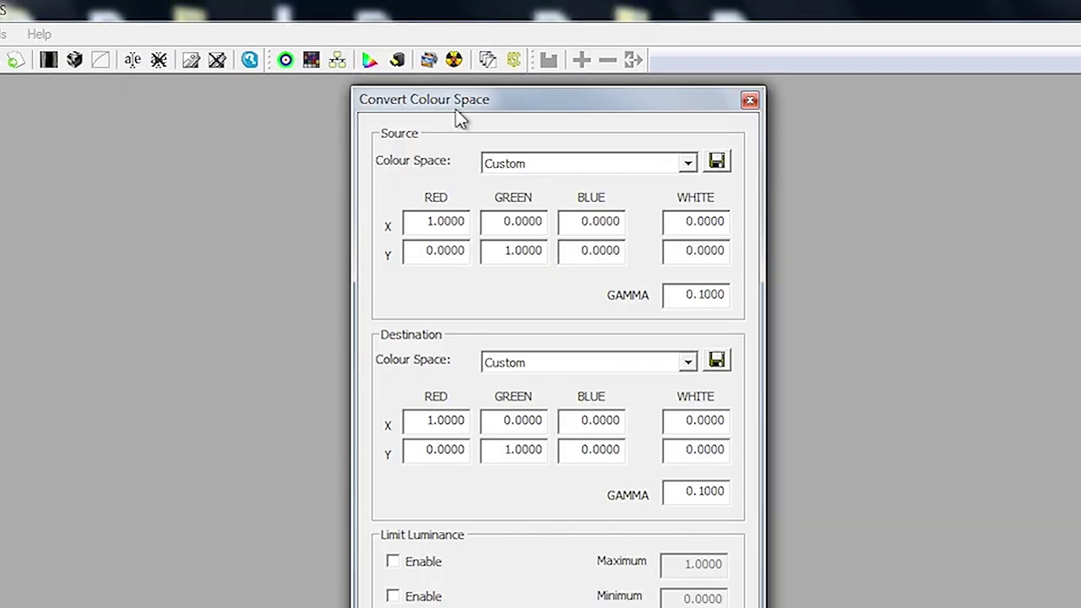
Set the conversion source to Rec709 and the destination to the XM310K-UnityAll profile.
click(608, 171)
click(695, 293)
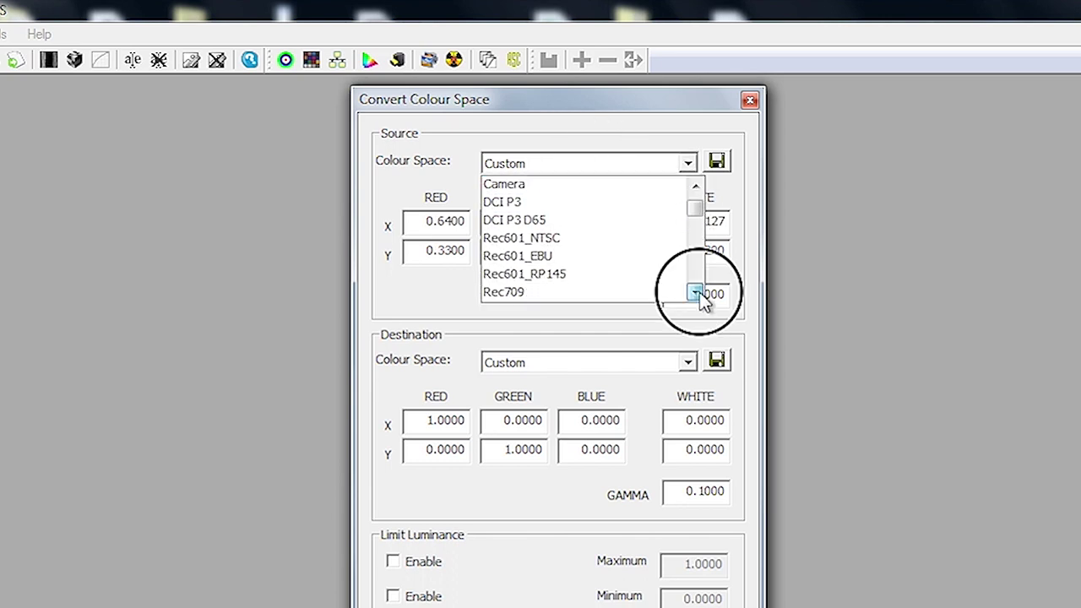
click(637, 267)
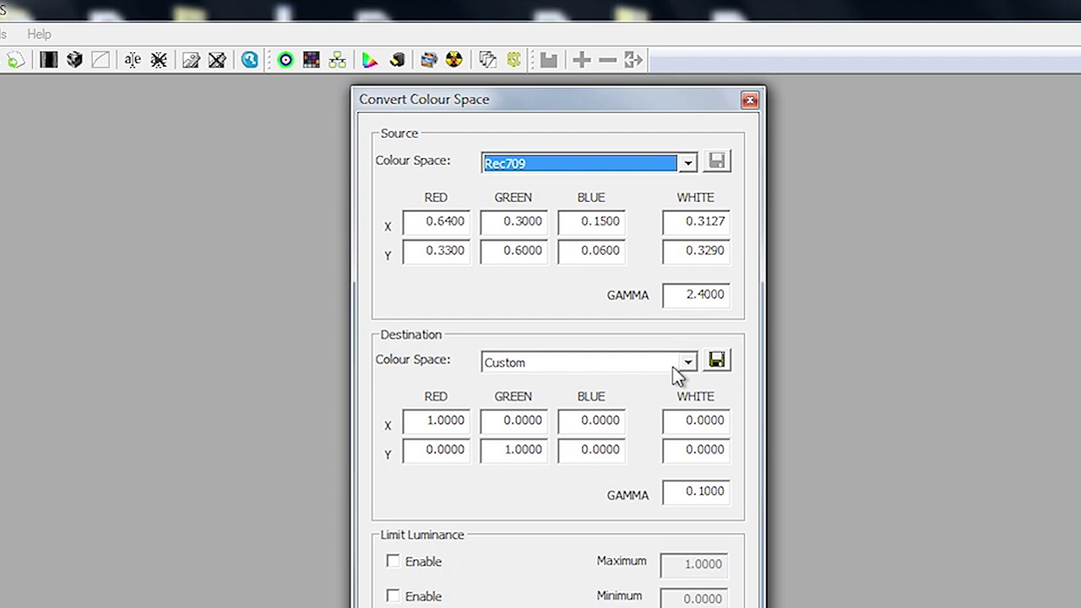
click(675, 368)
drag(695, 397, 697, 492)
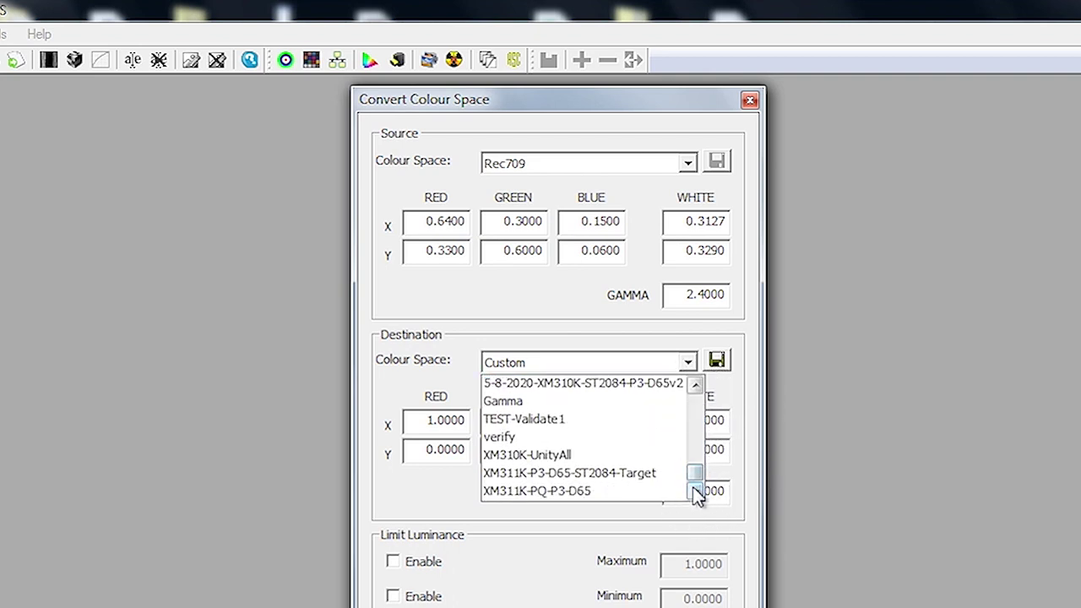
click(655, 454)
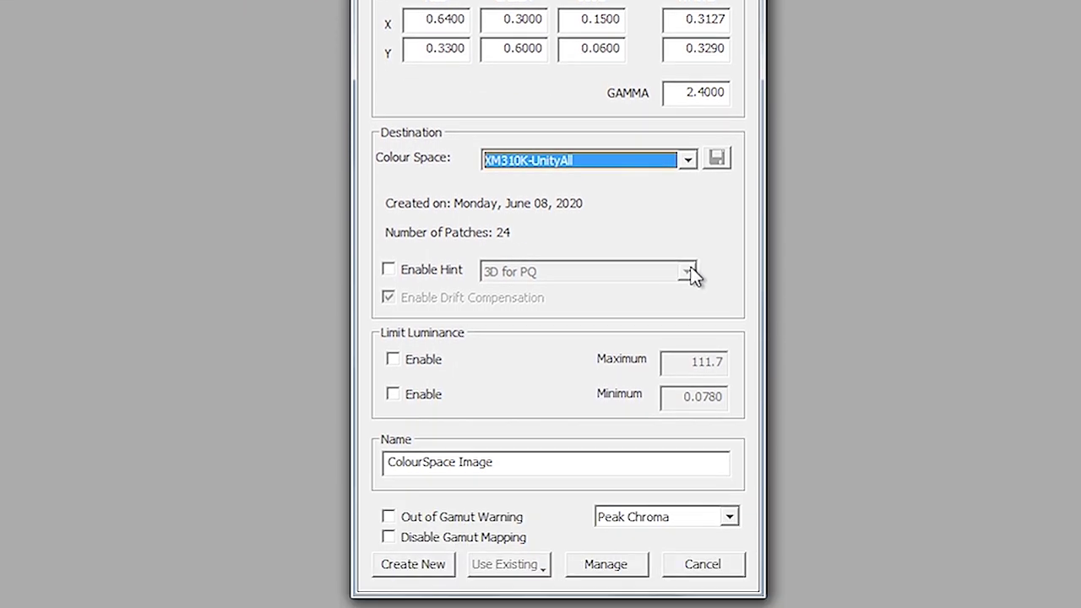
Name the conversion Back1D-R709, create it, and accept the 100% within-gamut report.
key(Tab)
key(Tab)
key(Tab)
text(Bac)
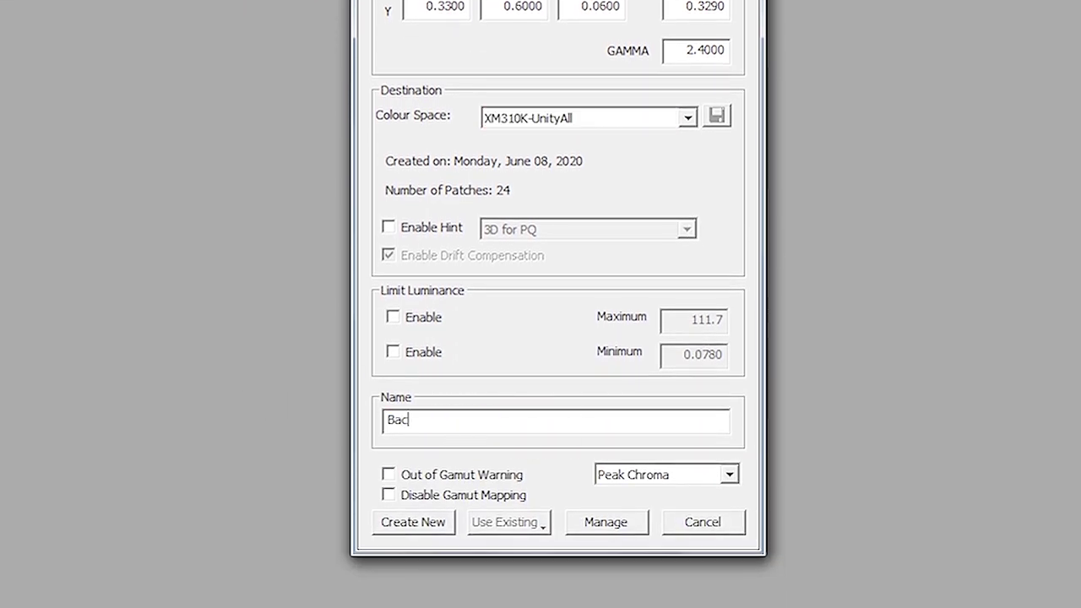
text(k1D-R709)
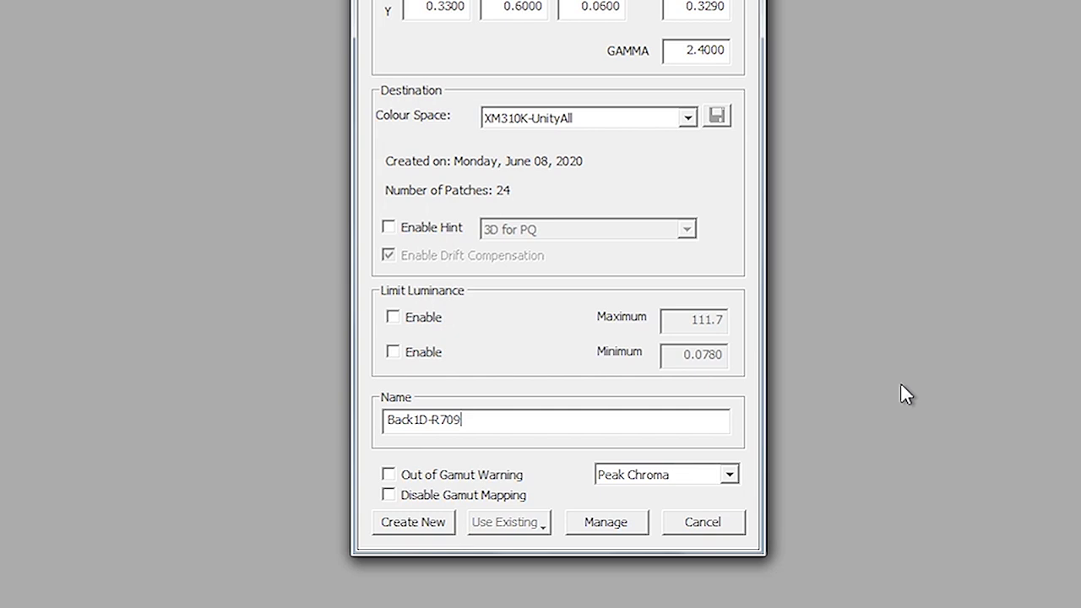
click(395, 522)
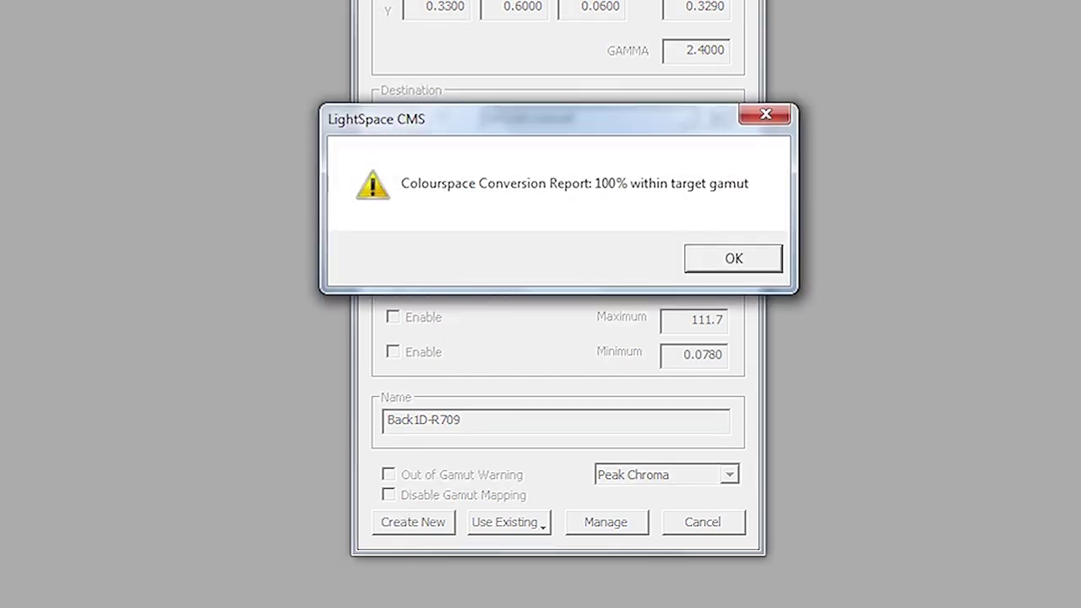
click(733, 258)
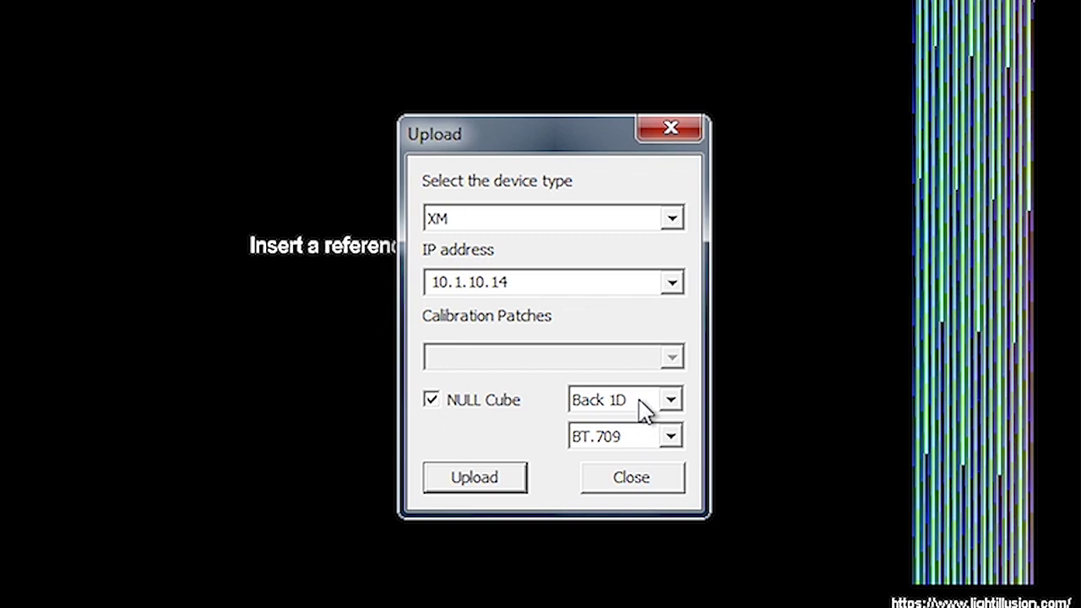
Upload the Back 1D BT.709 cube to the XM with NULL Cube unchecked, then close the window.
click(432, 400)
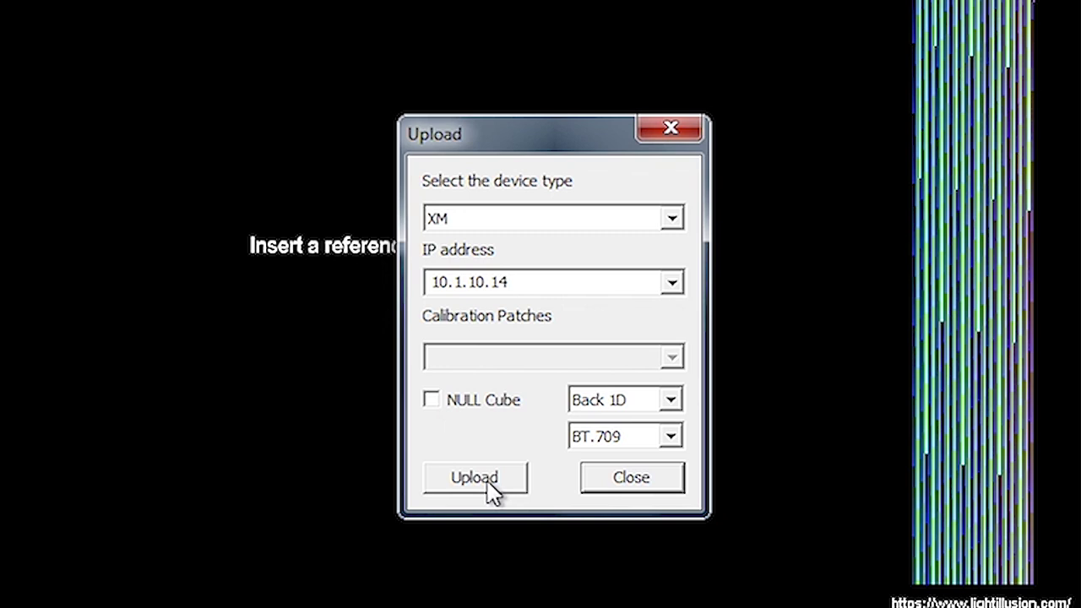
click(489, 493)
click(629, 441)
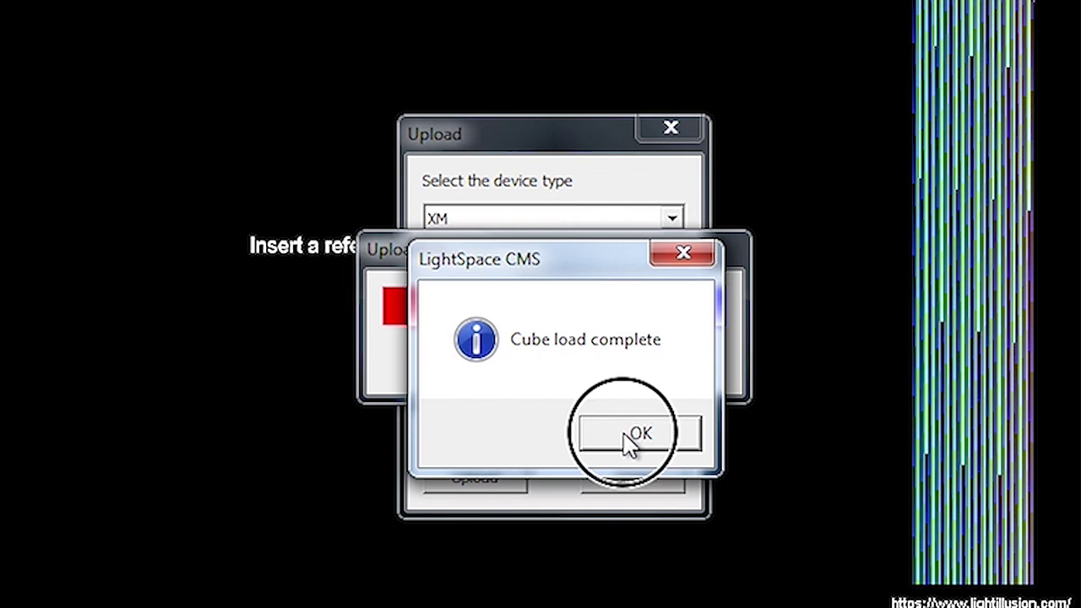
click(632, 478)
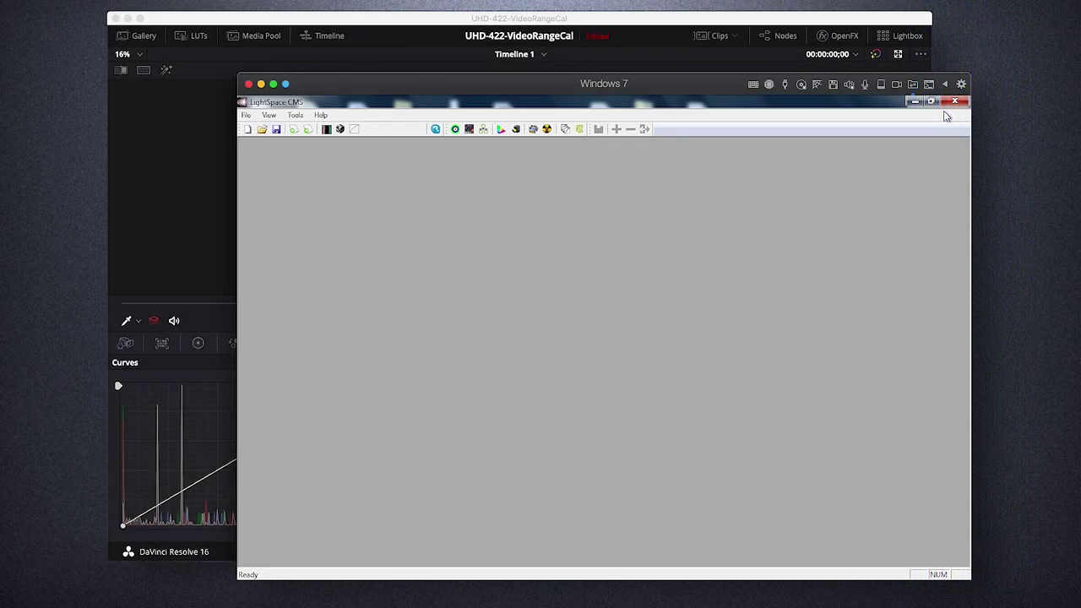
Run a quick profile named XM310K-Back1DActive and acknowledge its 44-second characterization.
click(455, 128)
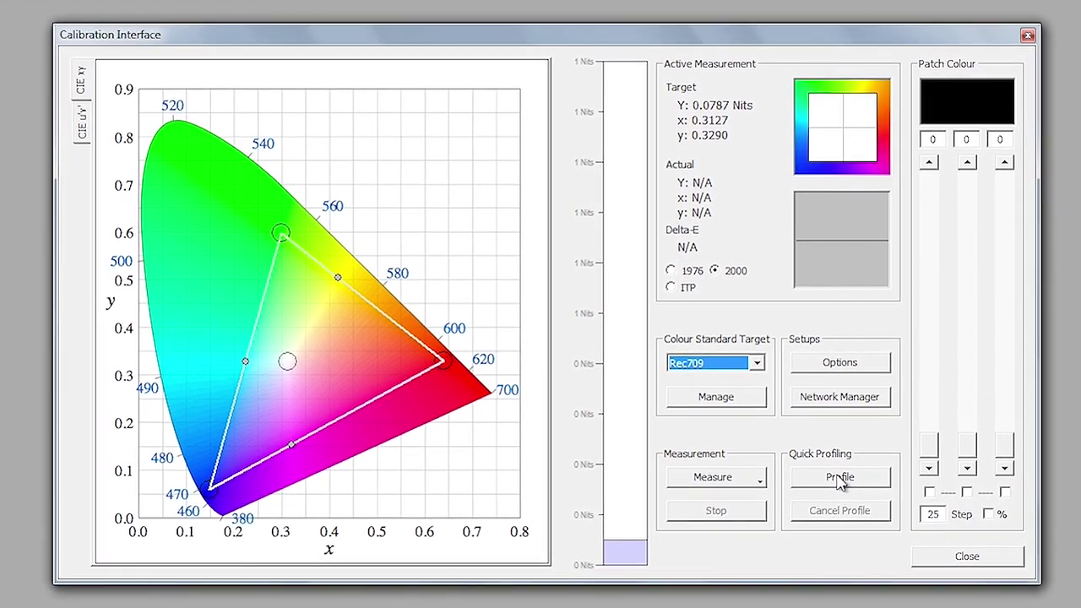
click(840, 478)
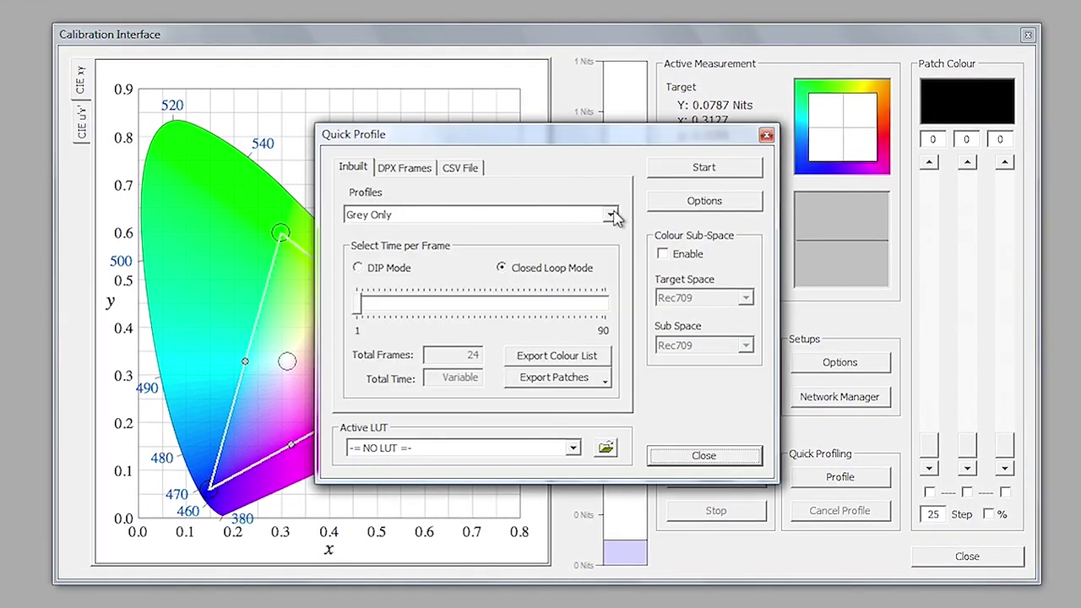
click(680, 168)
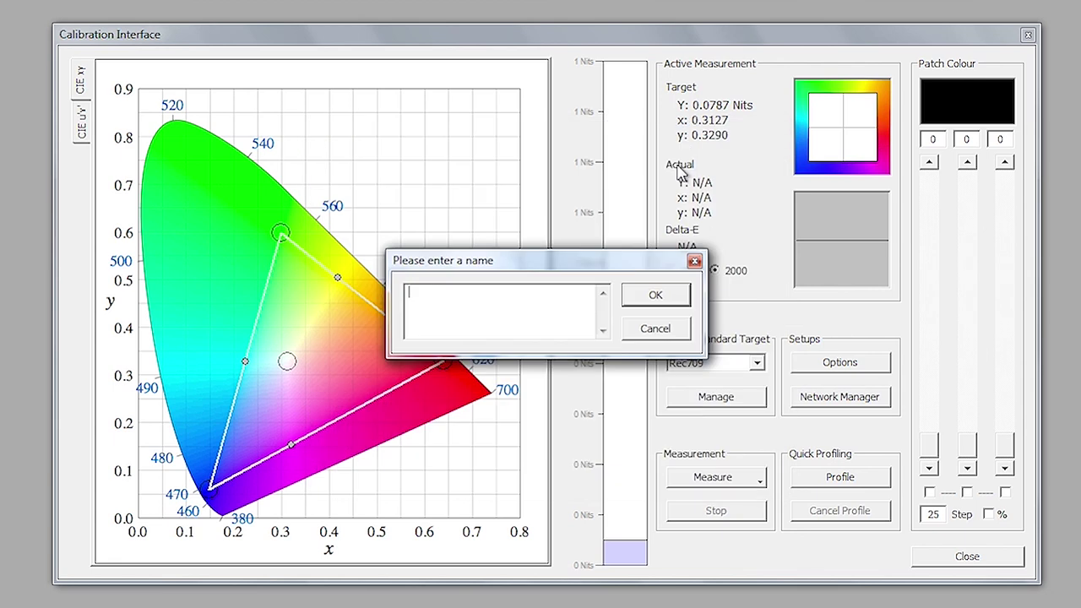
text(XM310K-Back1DActive)
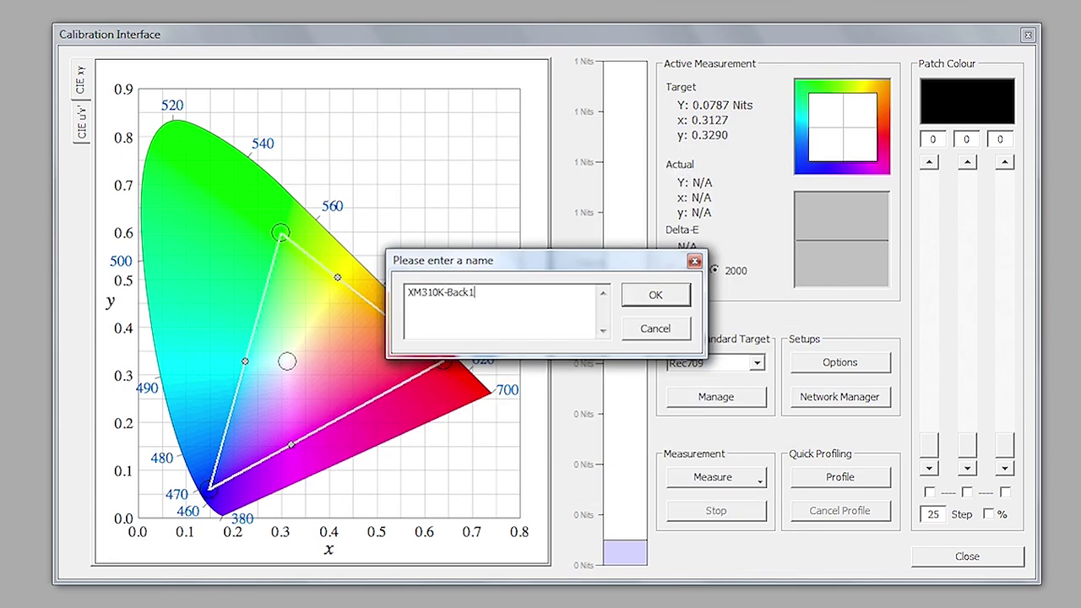
click(651, 294)
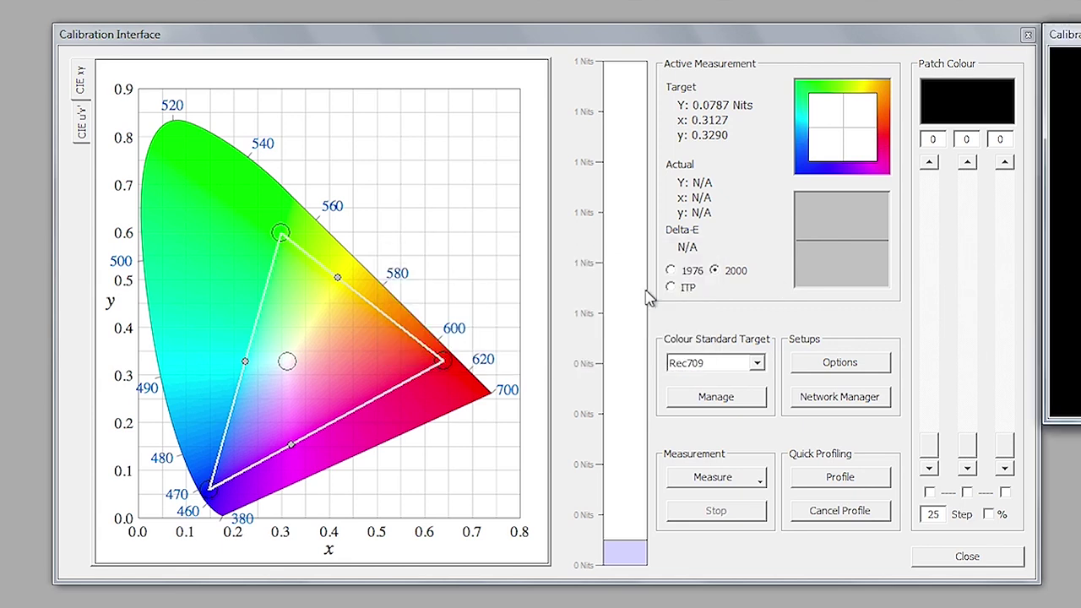
click(581, 353)
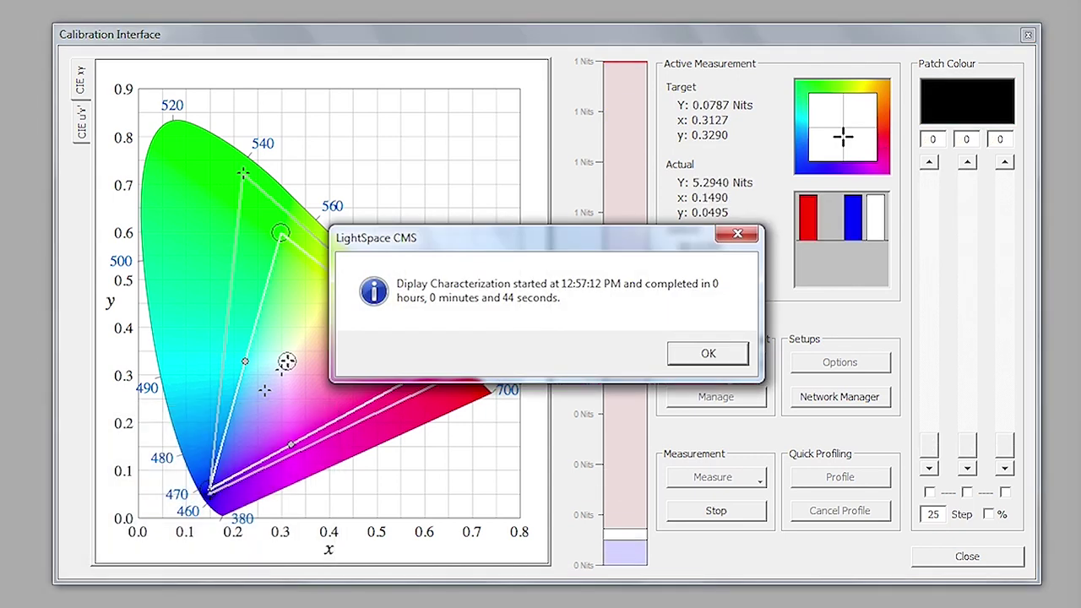
click(695, 353)
Set up a conversion from Rec709 to the XM310K-Back1DActive profile.
click(954, 561)
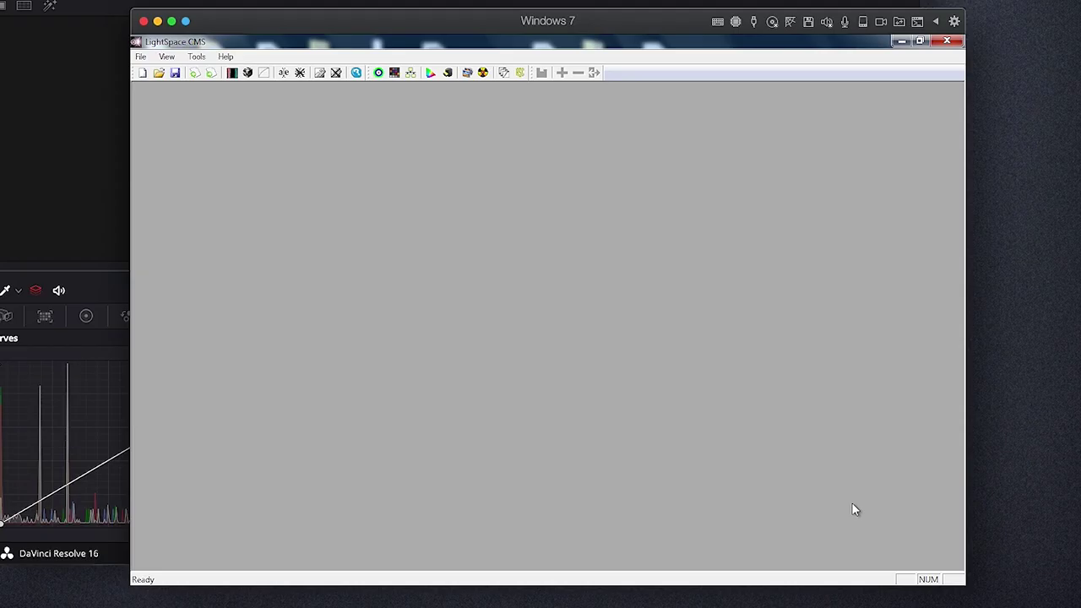
click(430, 74)
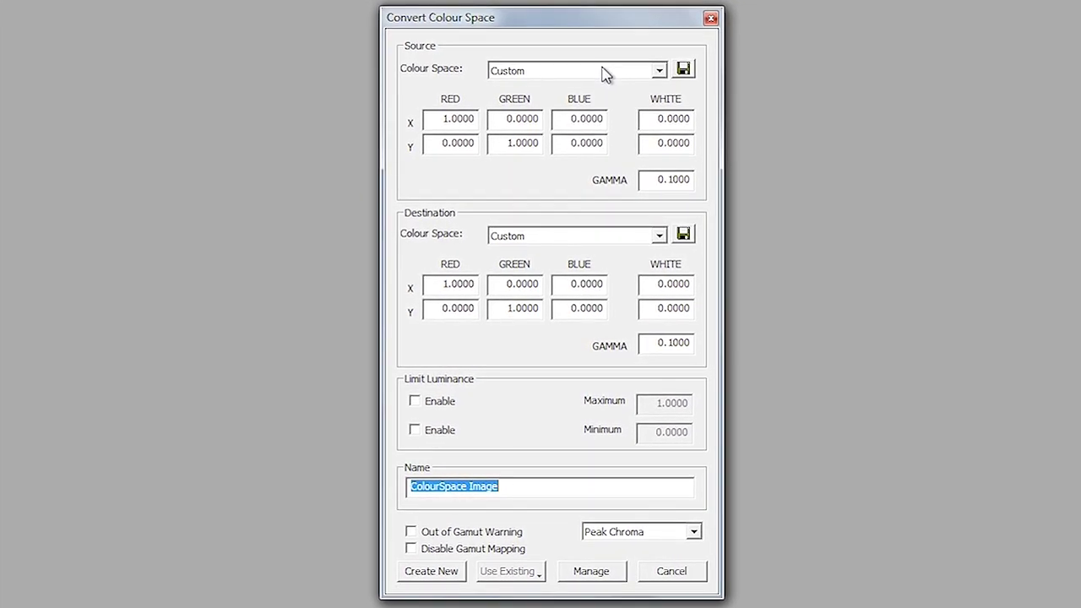
click(605, 74)
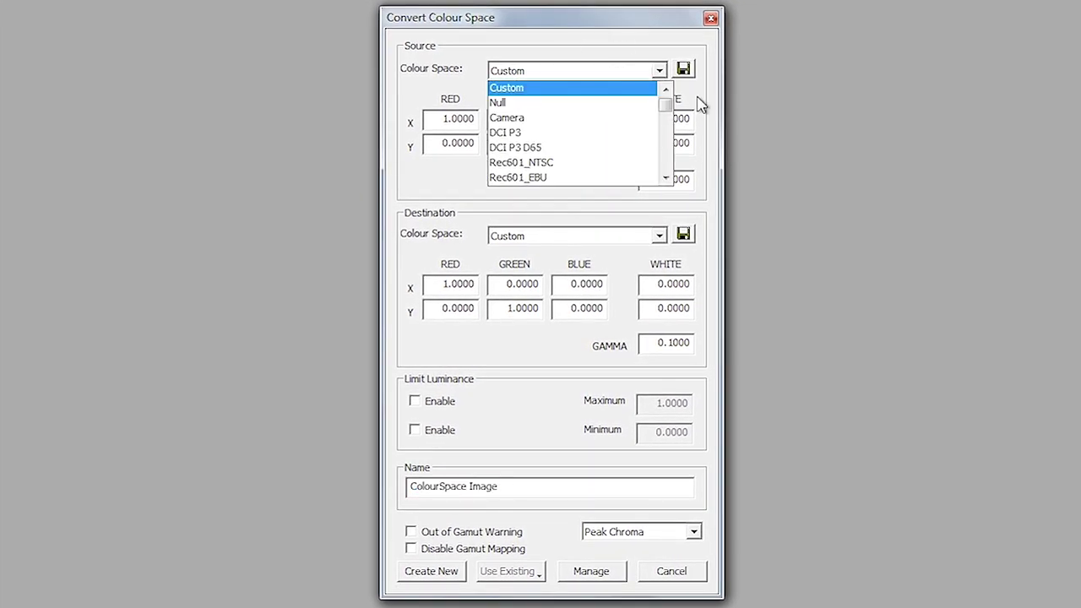
click(667, 177)
click(603, 119)
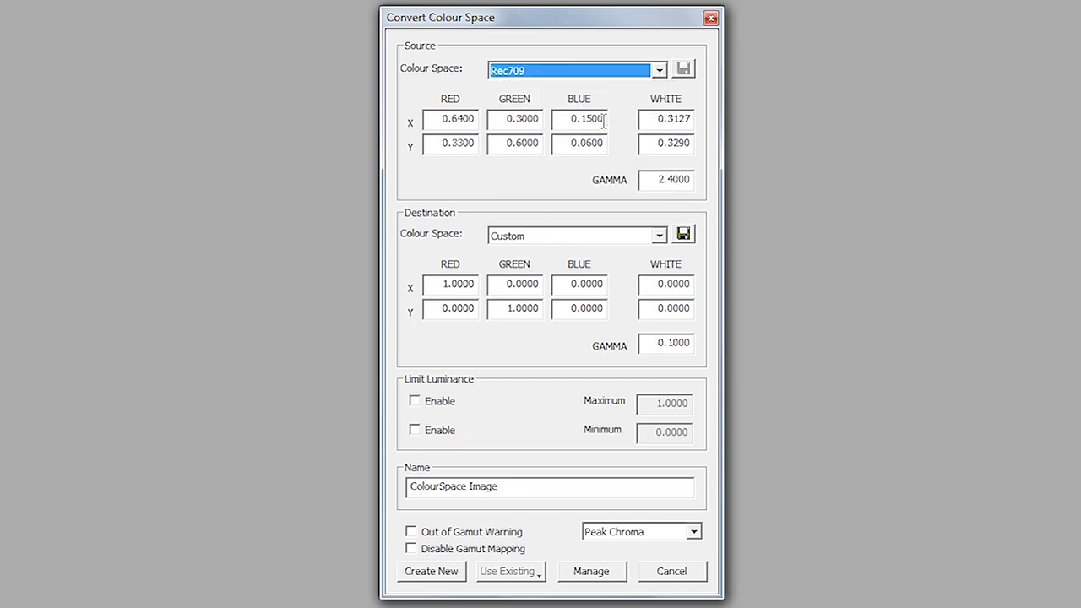
click(625, 246)
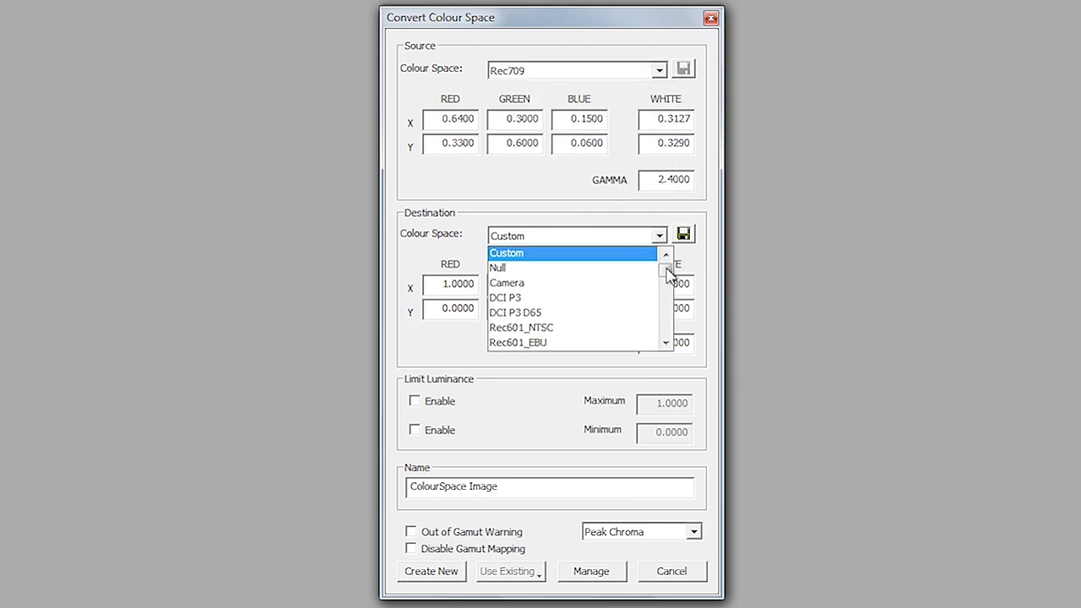
drag(670, 269, 672, 344)
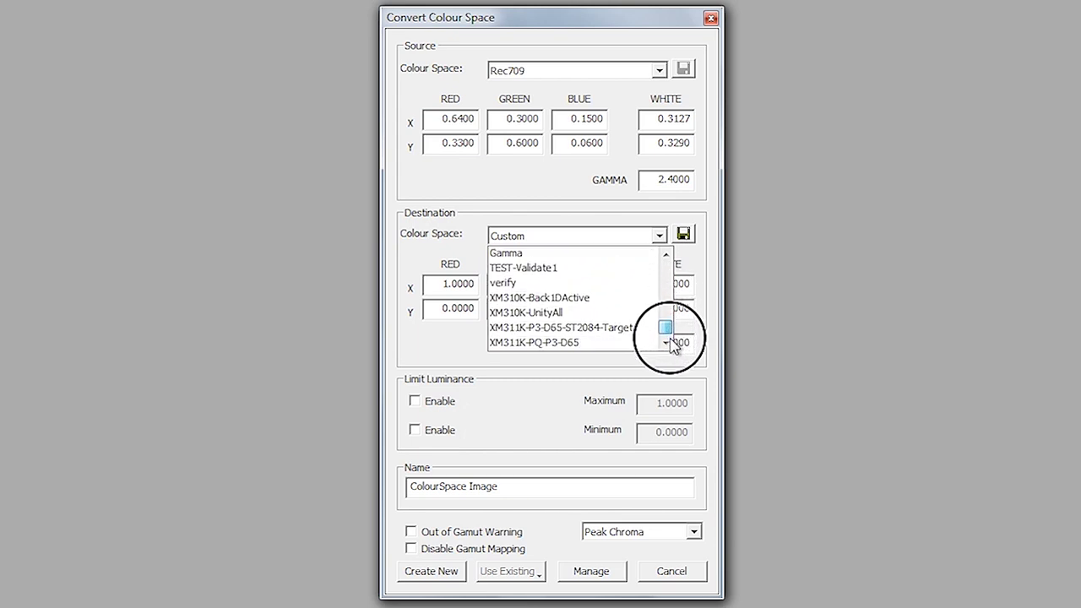
click(614, 298)
Name the conversion XM310K-3D, create it, and accept the gamut report.
drag(542, 490, 296, 451)
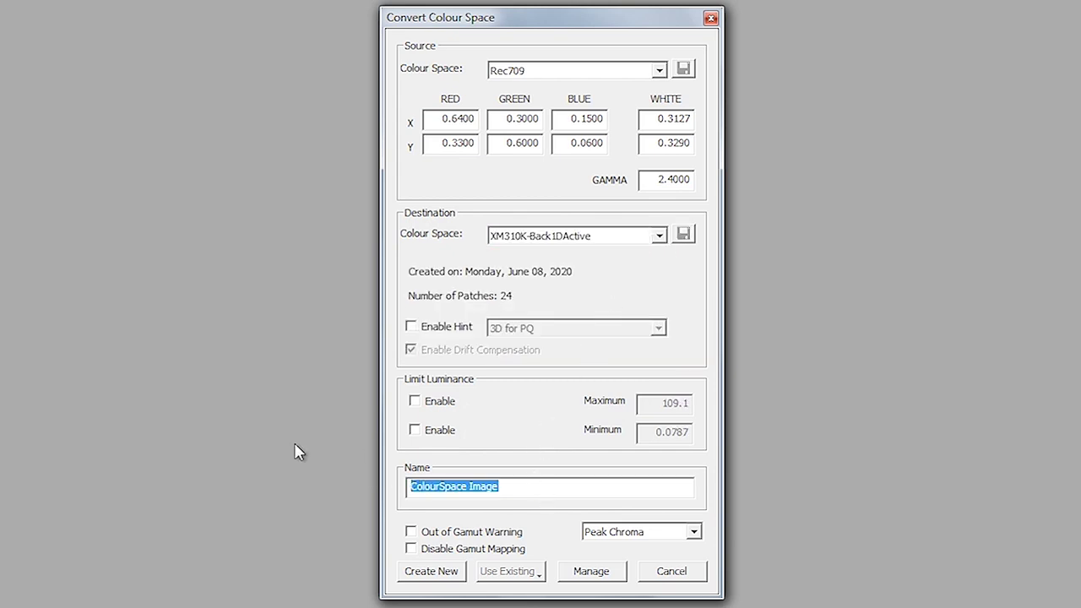
text(XM310K-)
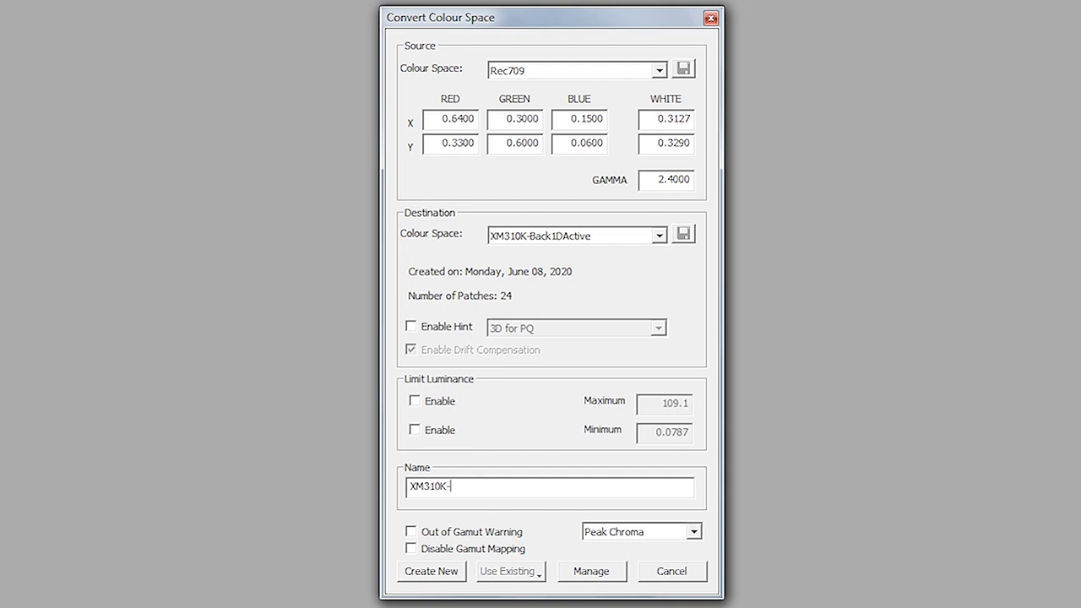
text(3D)
click(427, 570)
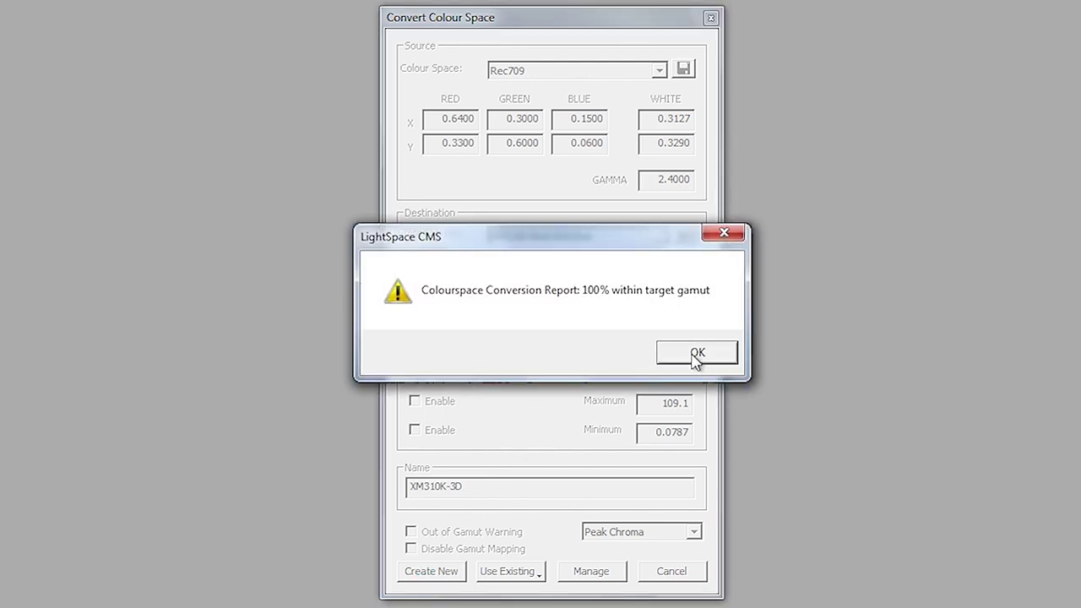
click(695, 353)
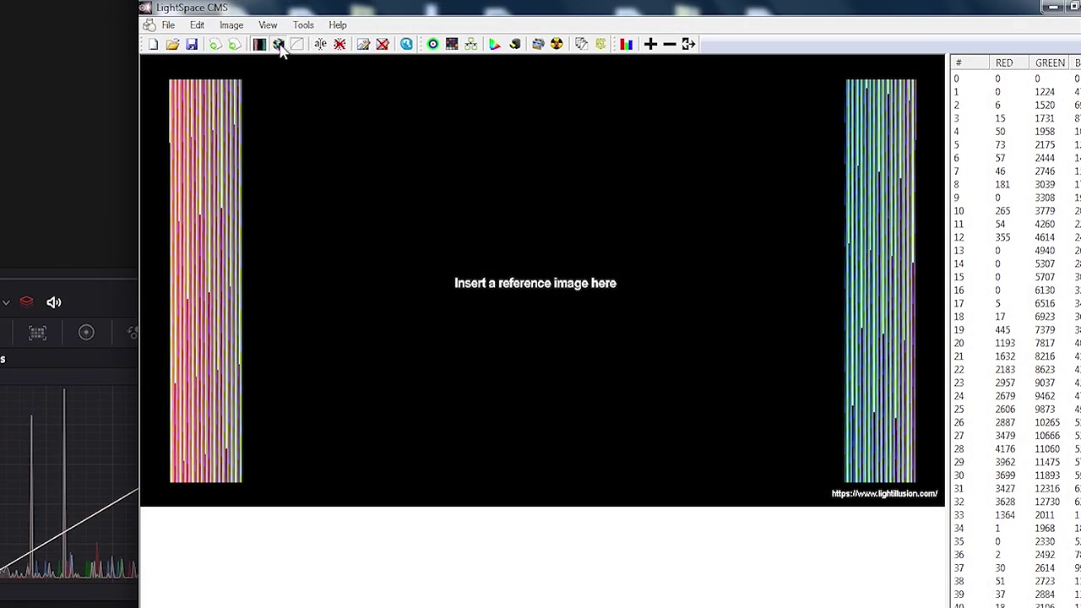
Inspect the XM310K-3D correction as a 3D cube, then upload it to the XM monitor.
click(279, 44)
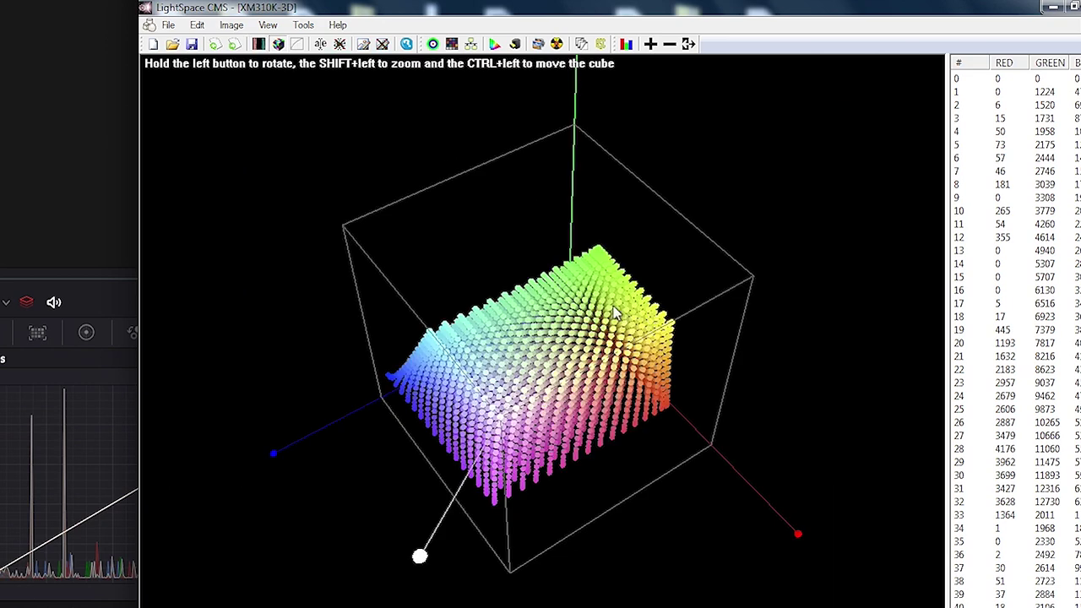
drag(548, 355, 472, 265)
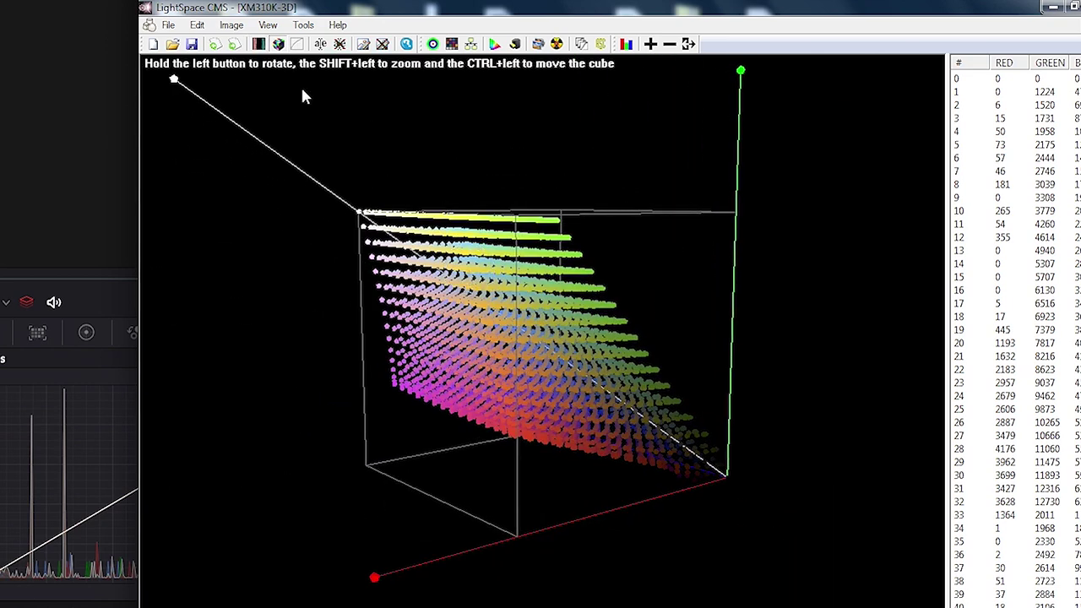
click(169, 25)
click(214, 165)
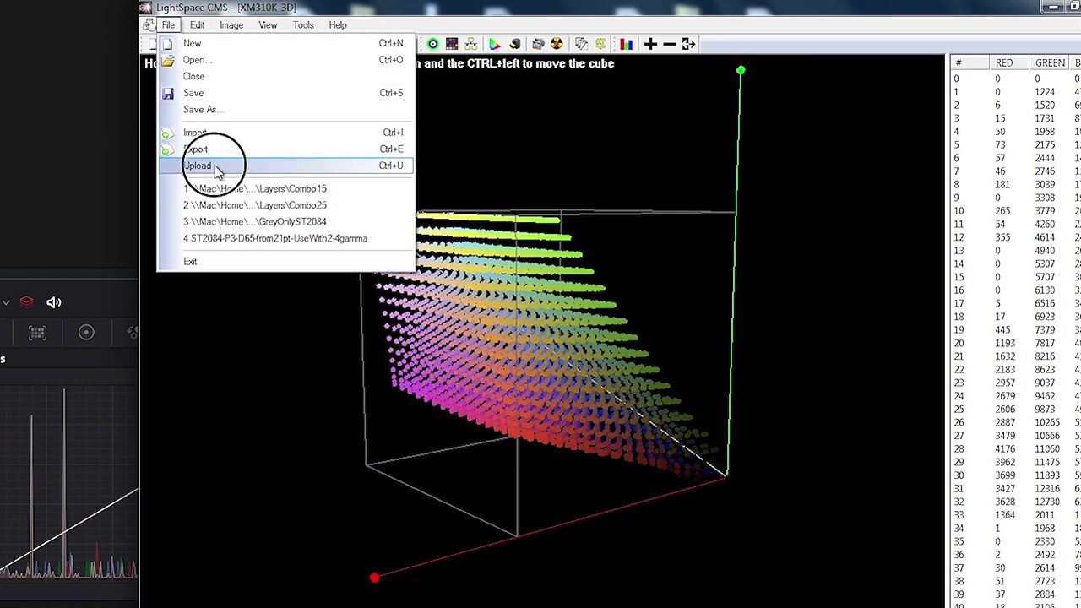
click(671, 373)
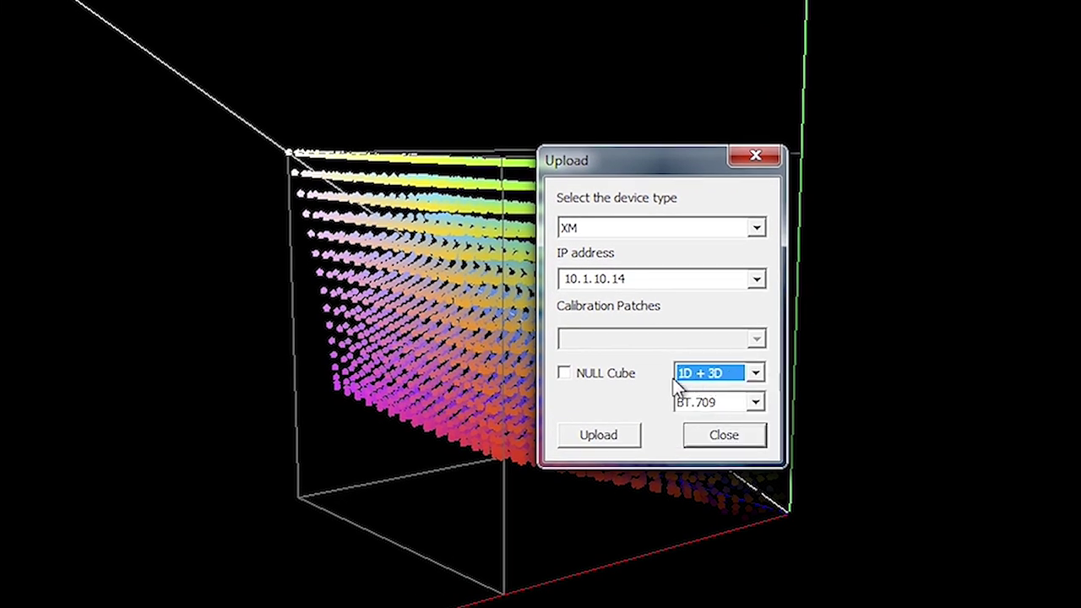
click(607, 443)
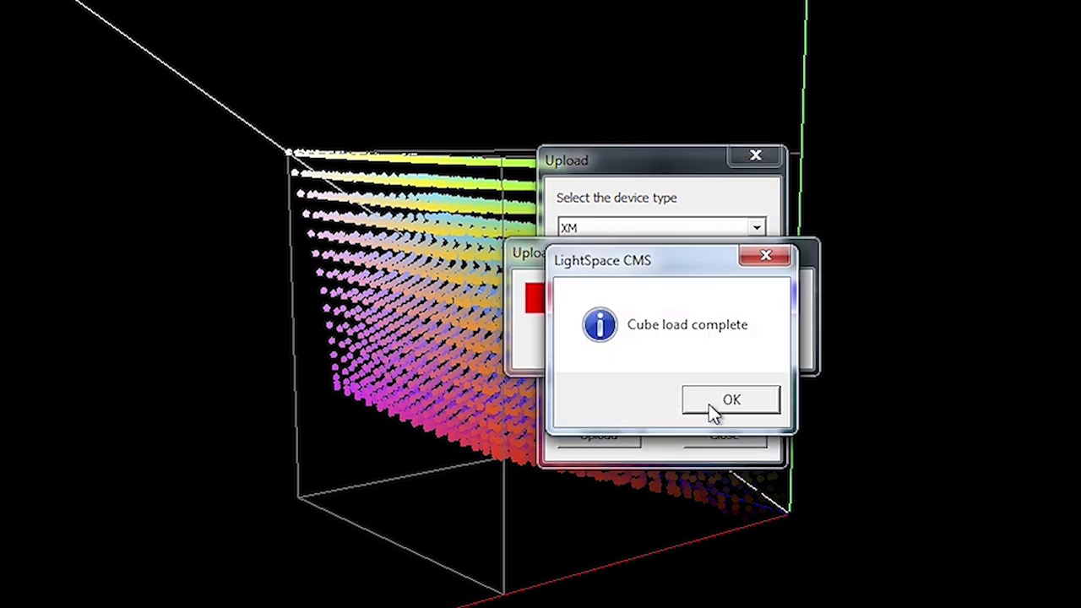
click(720, 401)
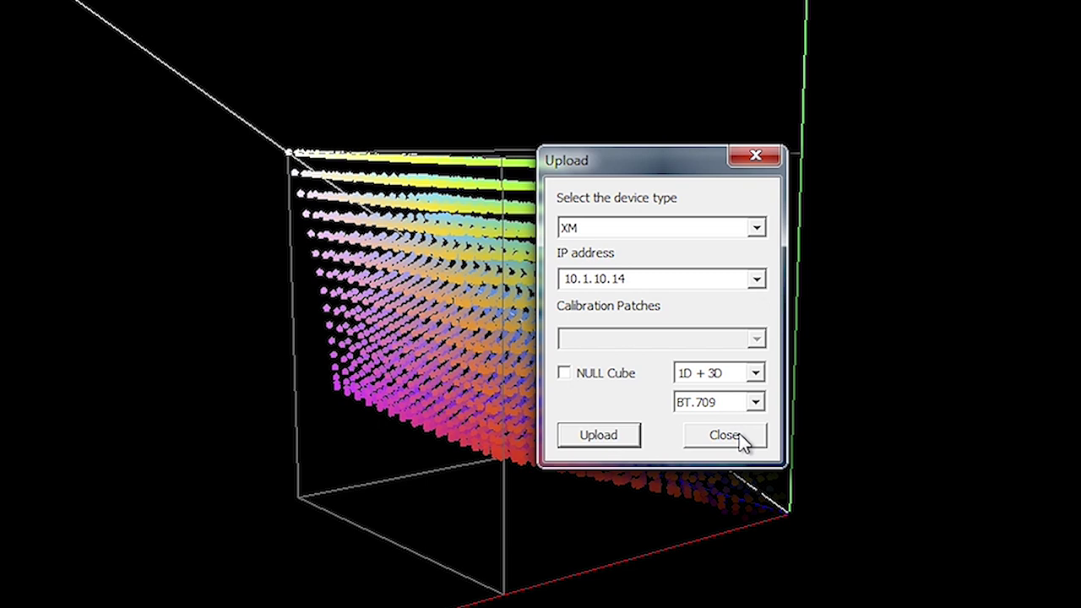
Re-upload the cube as 1D + 3D, then close the upload window and 3D cube view.
click(692, 376)
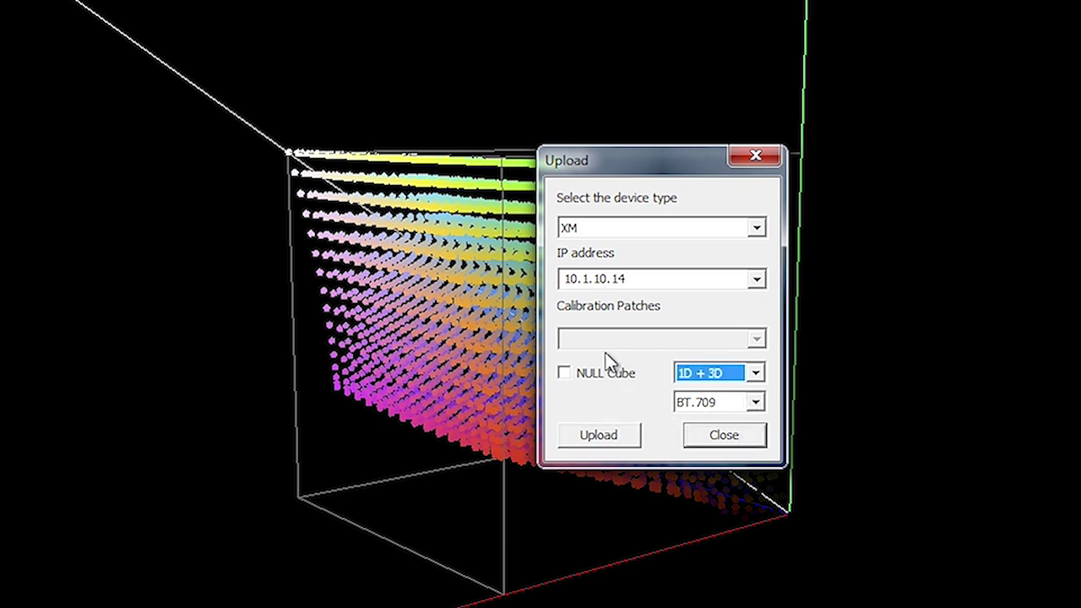
click(600, 436)
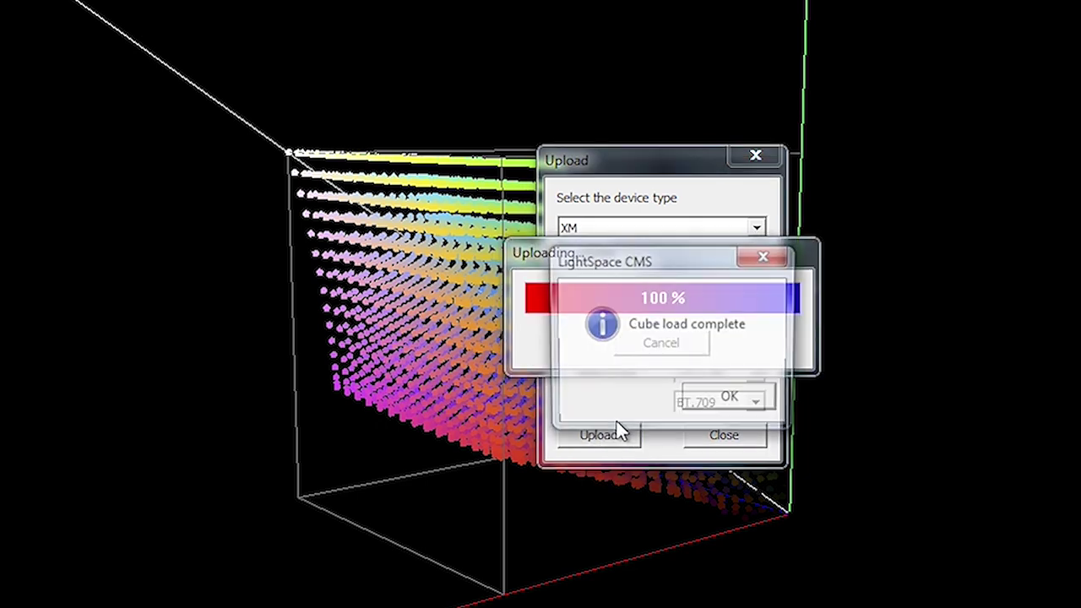
click(715, 404)
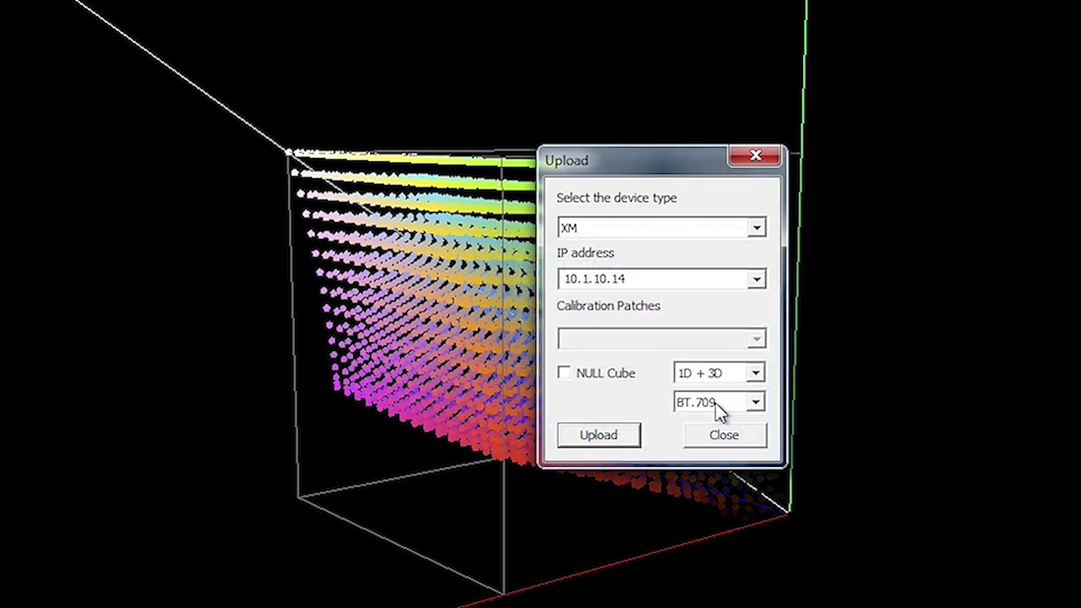
click(740, 441)
click(982, 65)
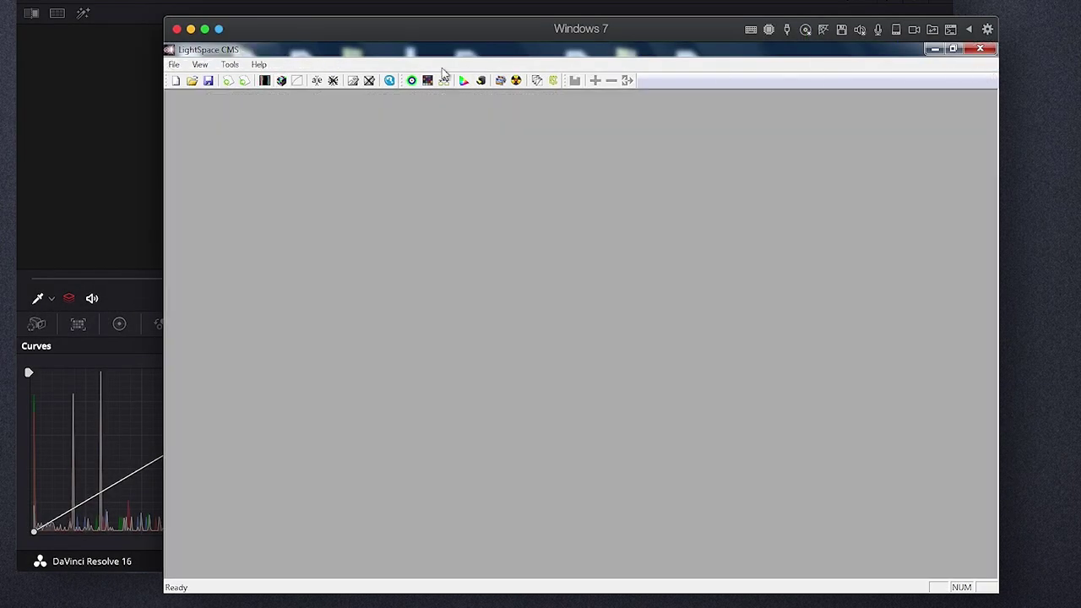
Profile the display with the Memory Colors With Secondaries patch set, named XM310K-StudioCalibr.
click(411, 82)
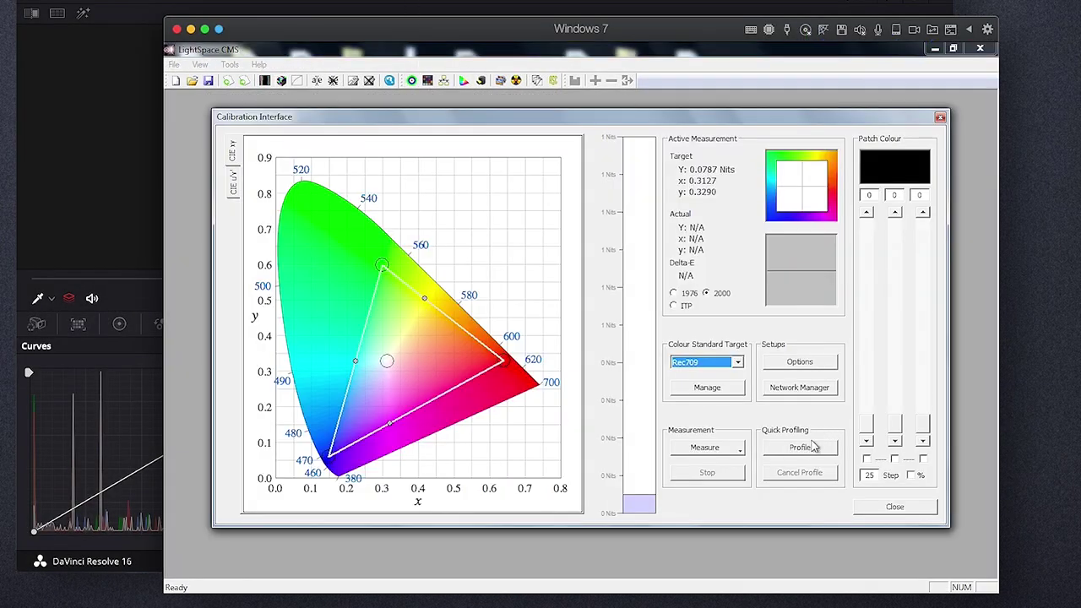
click(811, 449)
click(627, 251)
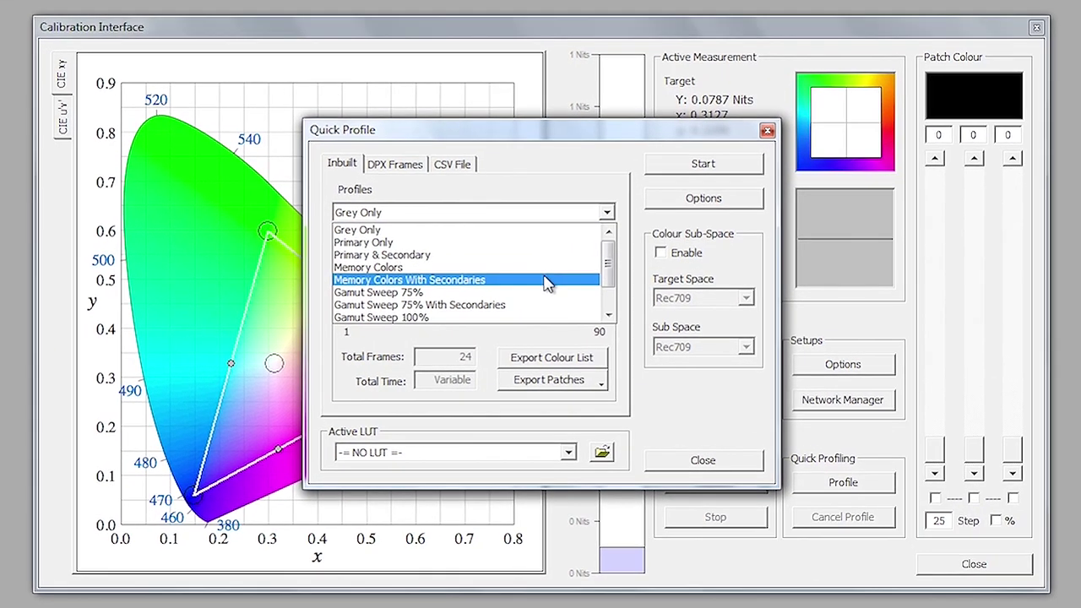
click(548, 284)
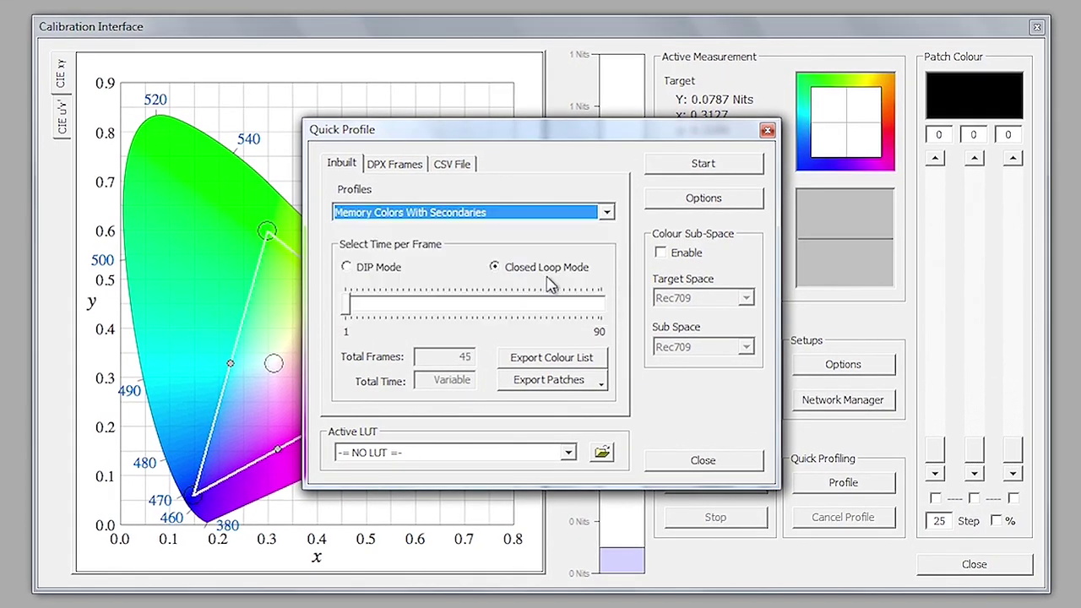
click(716, 169)
text(XM310K-S)
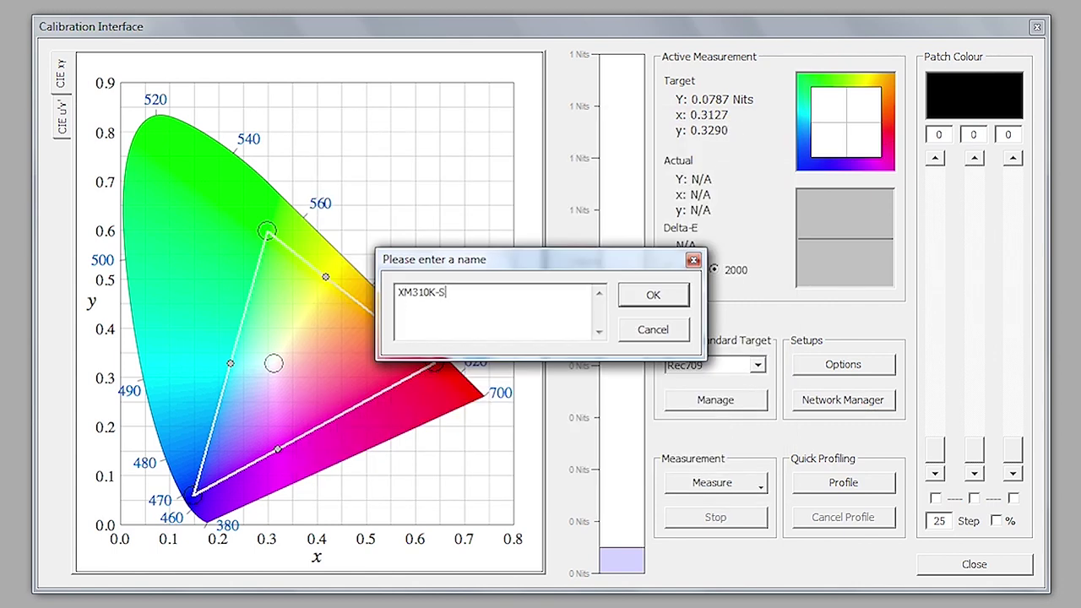
text(tudioCalibr)
click(651, 296)
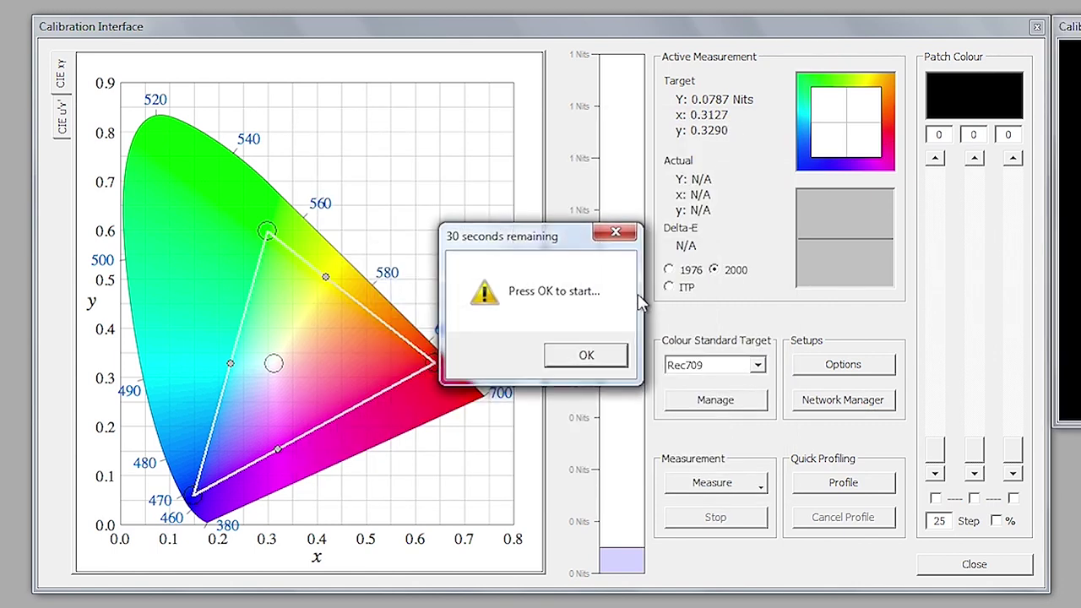
click(581, 358)
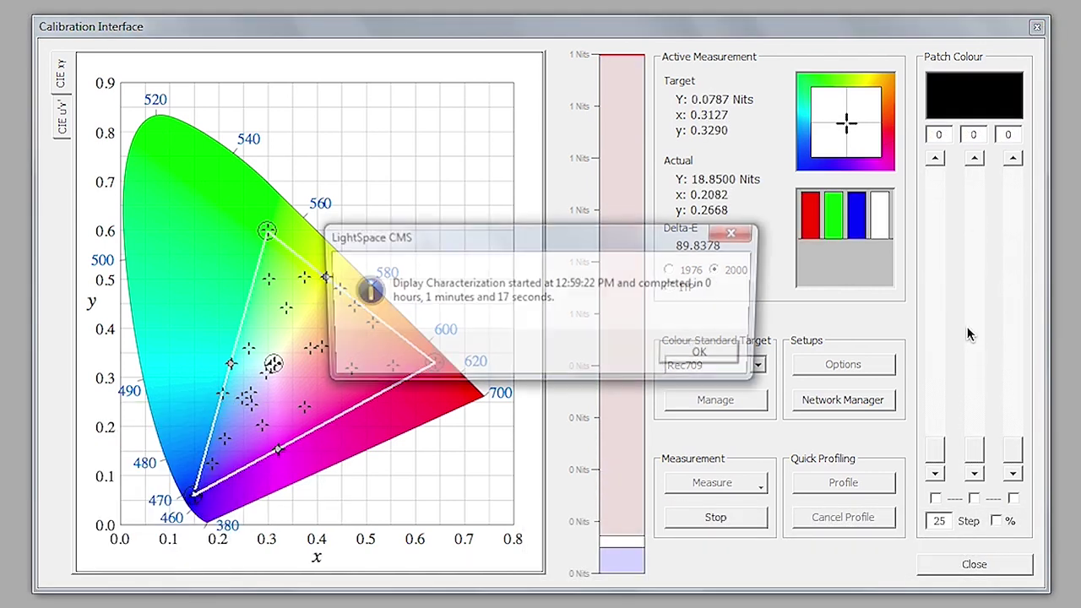
Step through the CIE u'v', Gamma, RGB Balance, Delta E and Delta E distribution graphs.
click(714, 358)
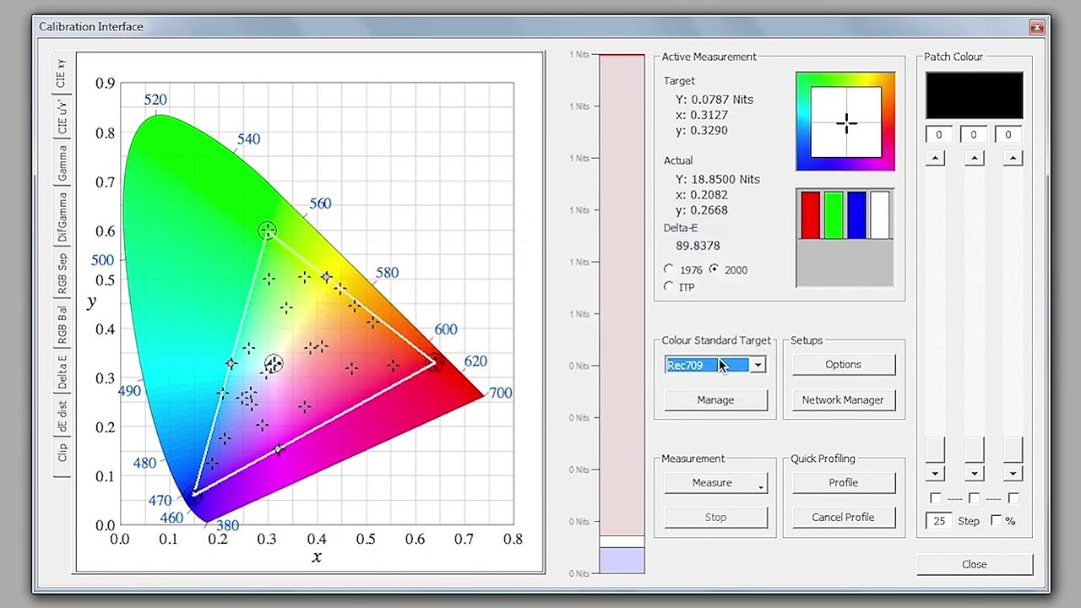
click(66, 124)
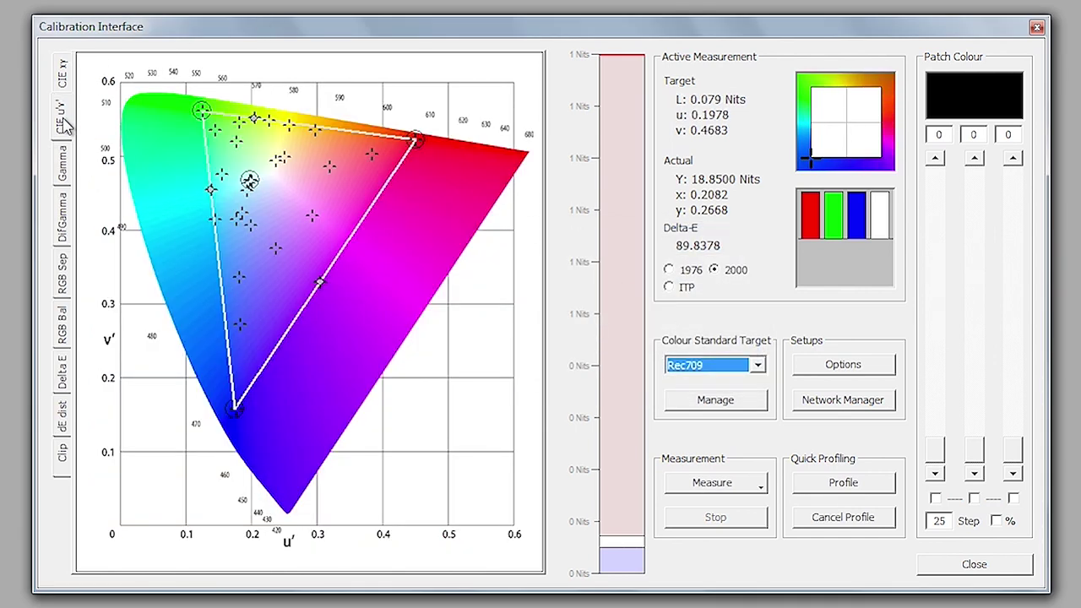
click(63, 160)
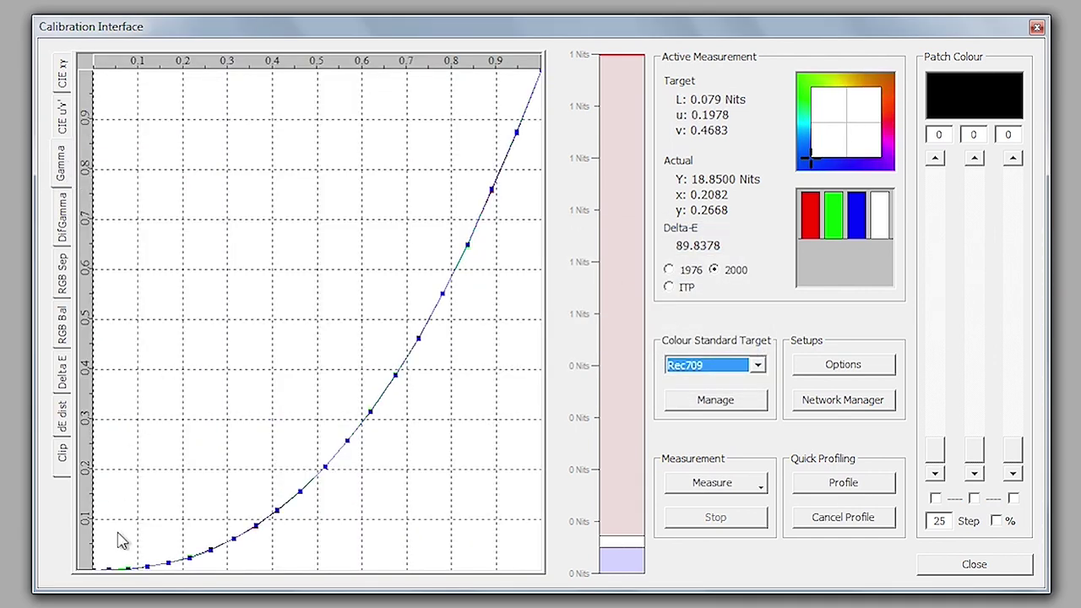
click(61, 326)
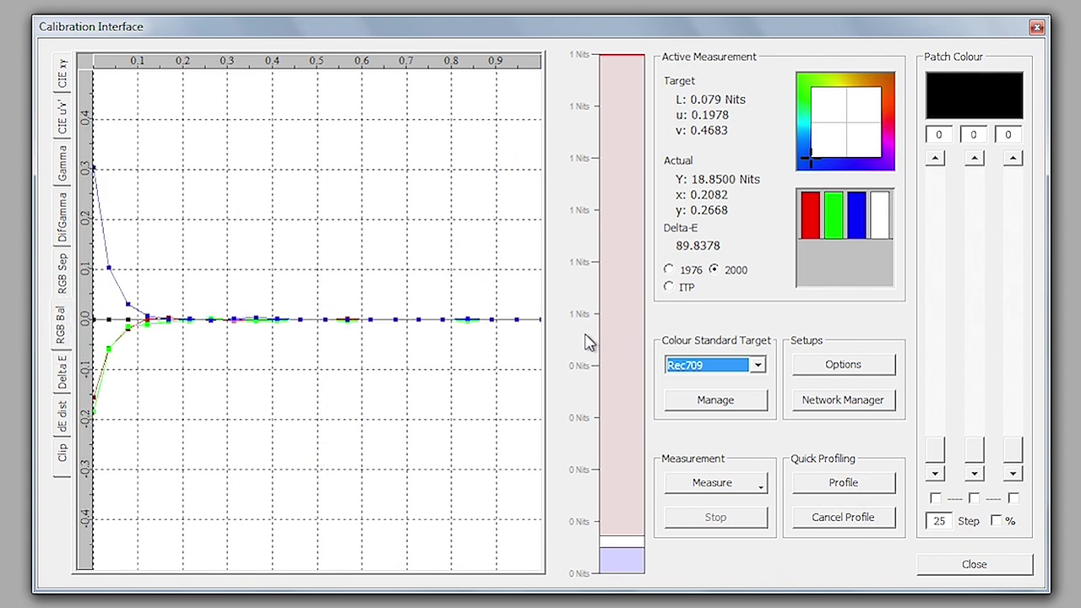
click(59, 371)
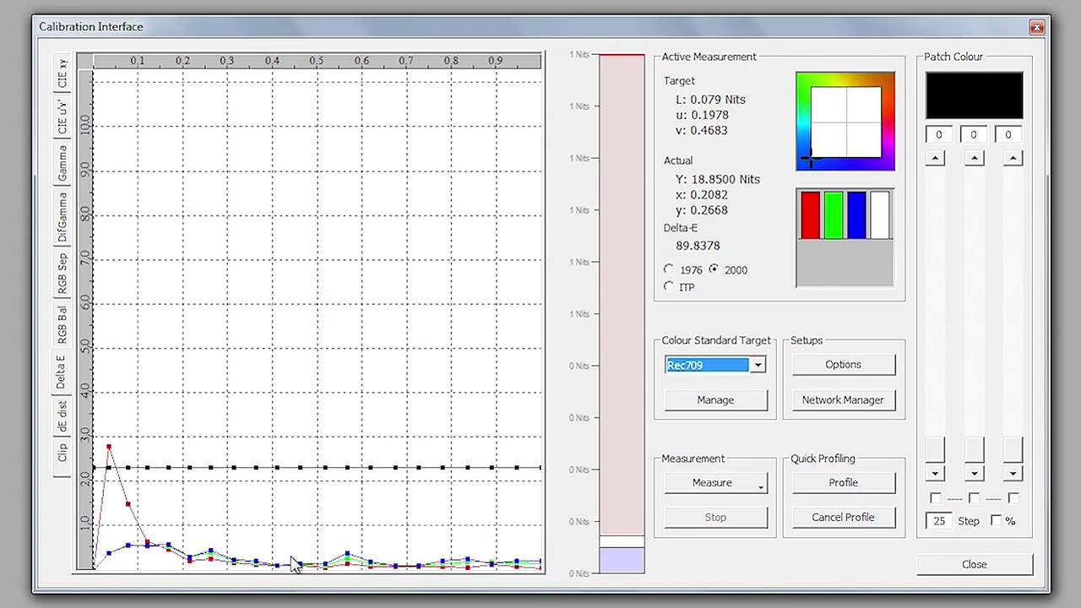
click(62, 423)
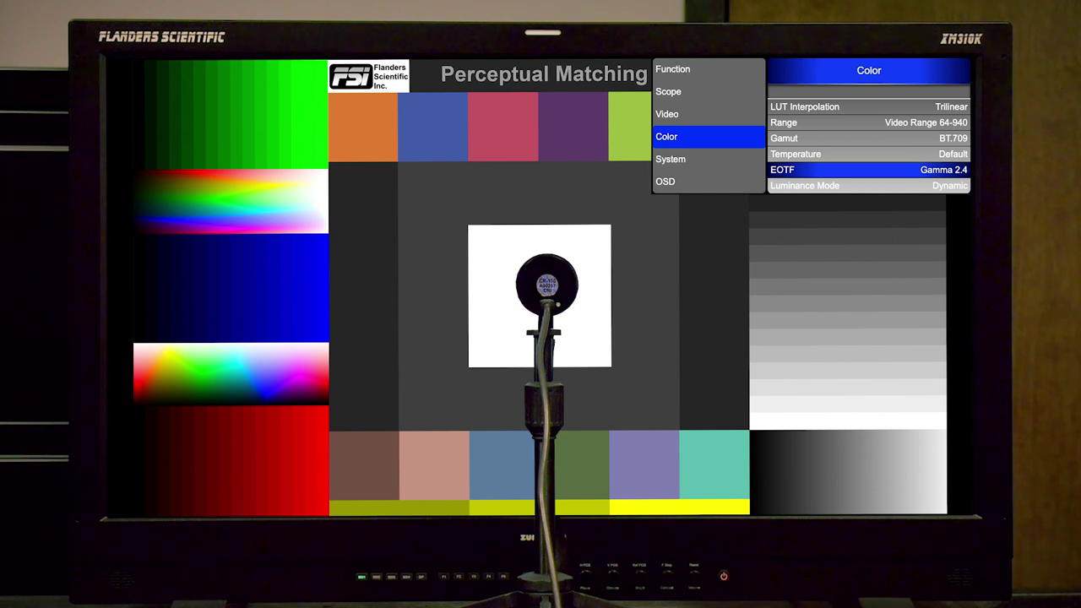
Set Optimize Modulation to Peak in the XM310K's Video OSD menu.
key(Left)
key(Up)
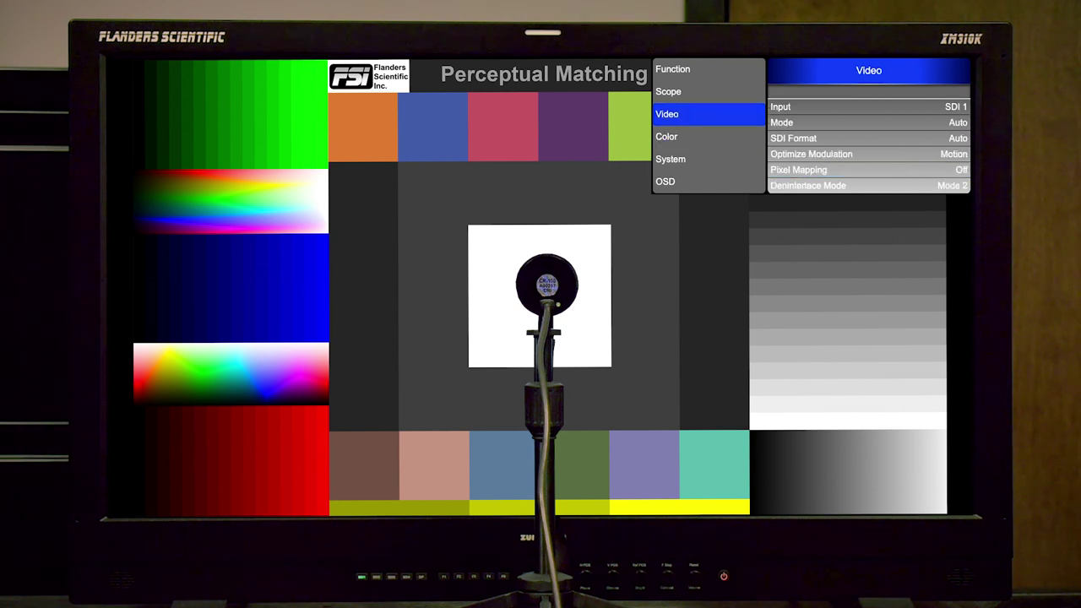
key(Right)
key(Down)
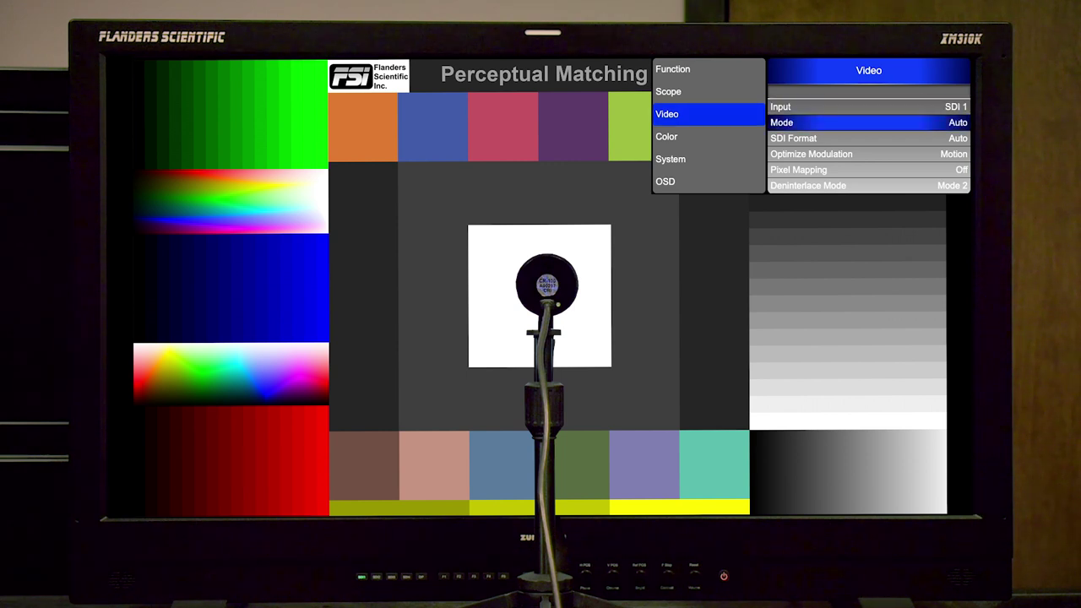
key(Down)
key(Down)
key(Right)
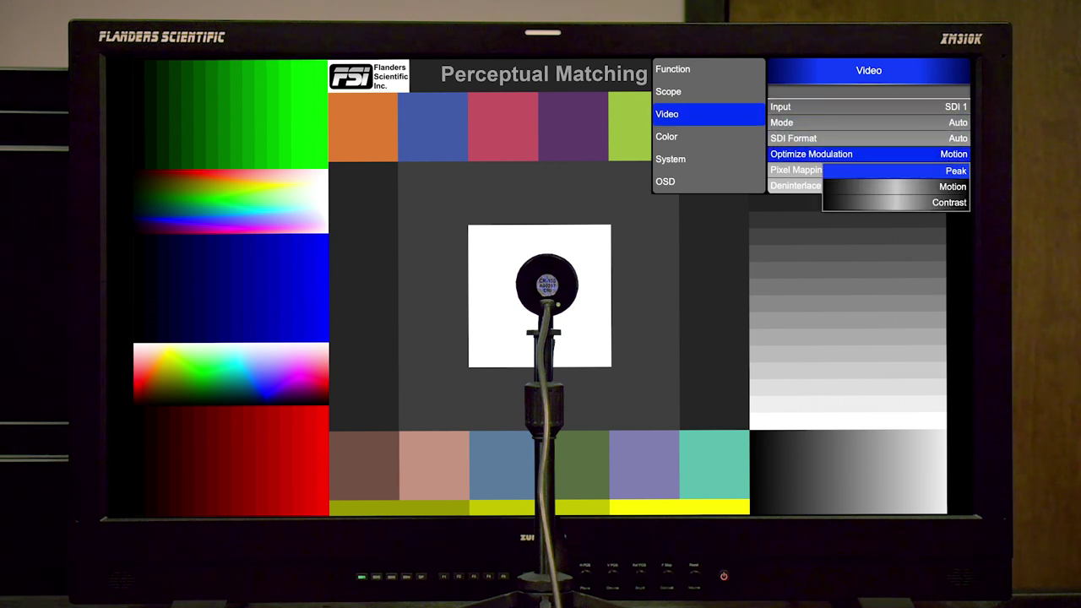
key(Return)
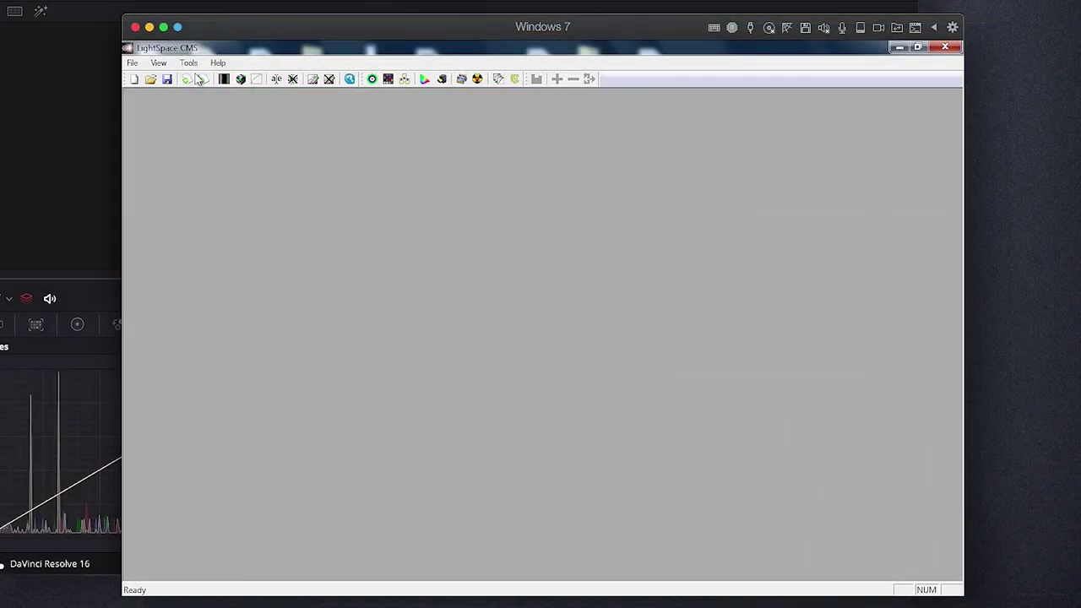
click(133, 62)
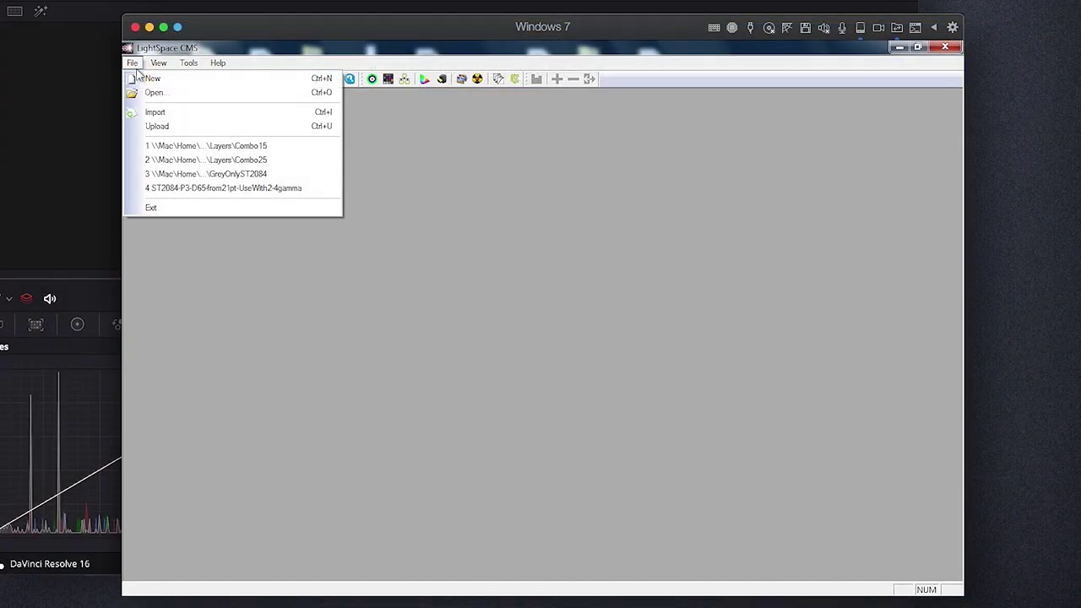
Send the NULL 1D + 3D BT.709 cube to the XM, confirm, and close the window.
click(169, 126)
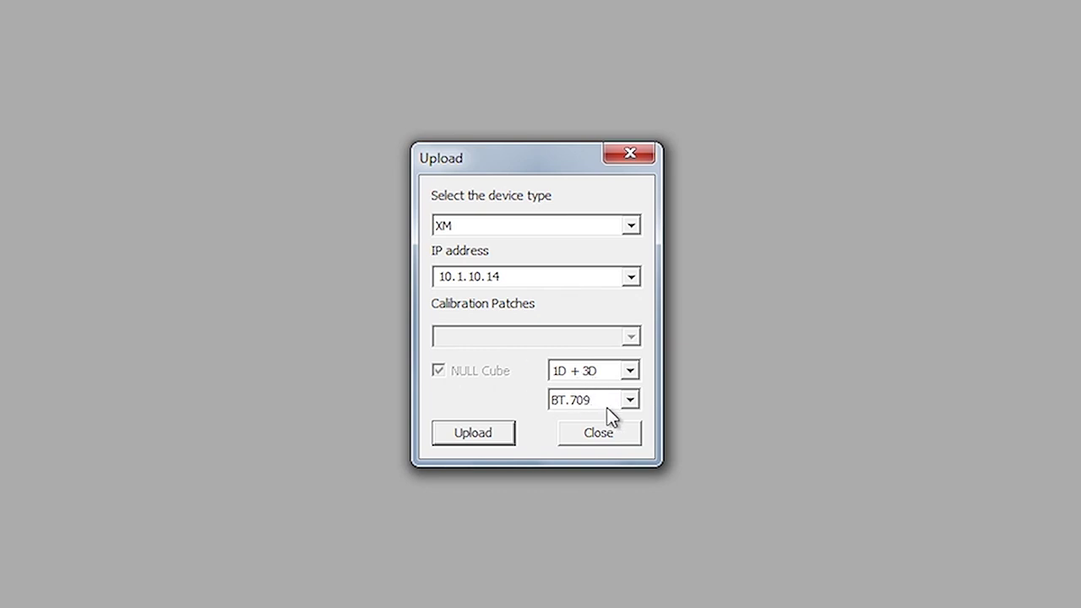
click(479, 433)
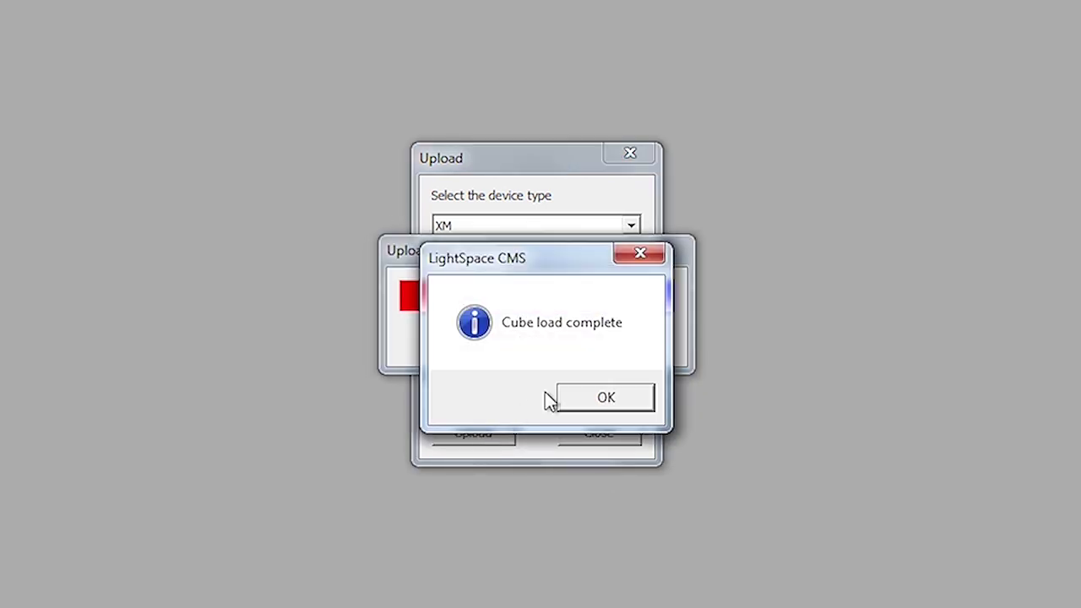
click(598, 397)
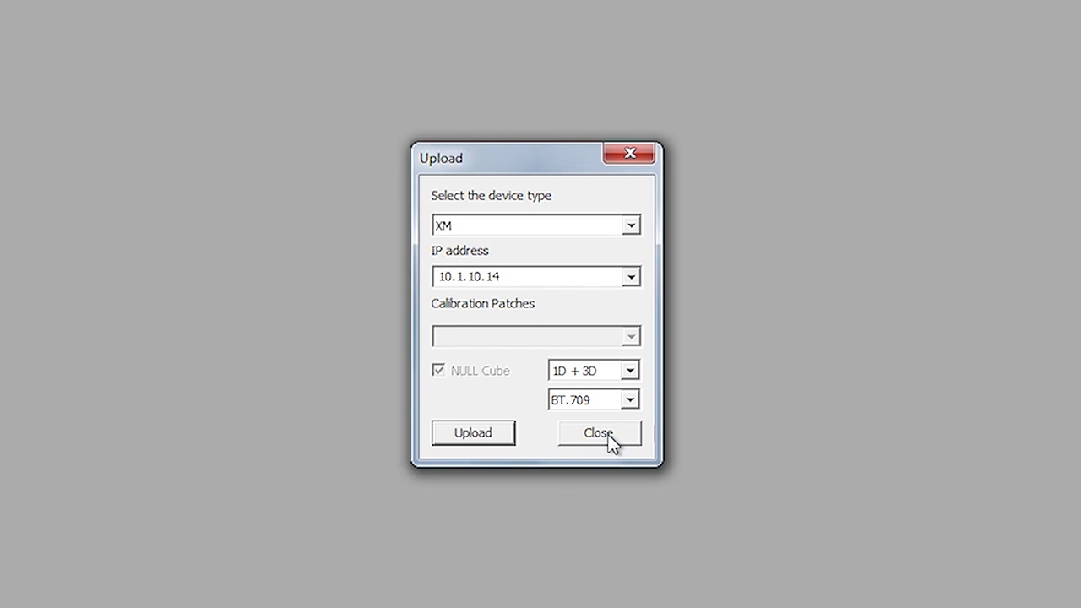
click(608, 440)
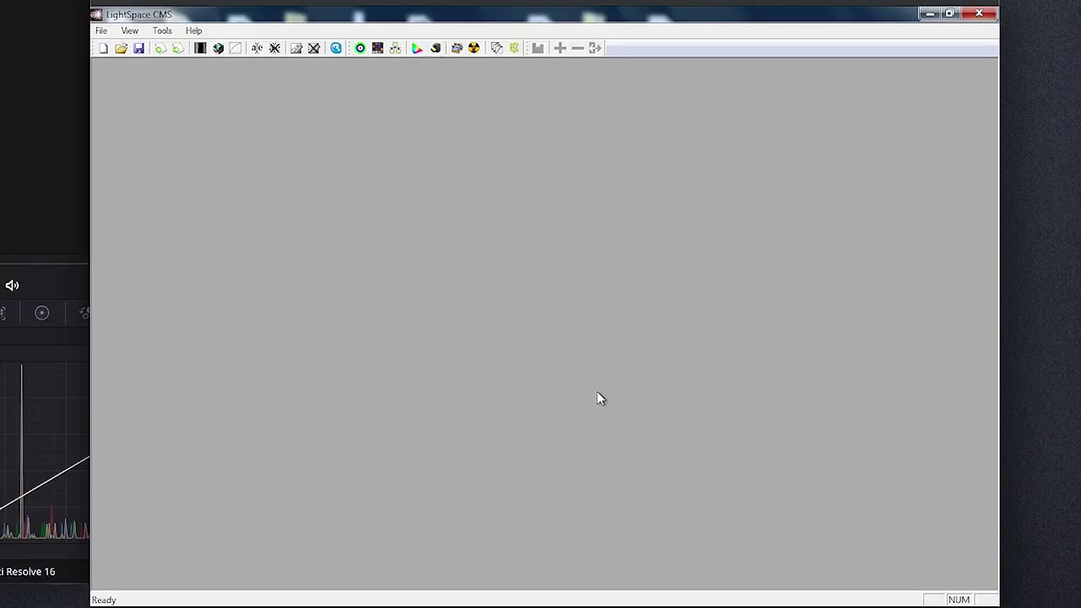
Run a Grey Only quick profile of the monitor and save it as 'RM3106-Dynamic-Unity'.
click(361, 48)
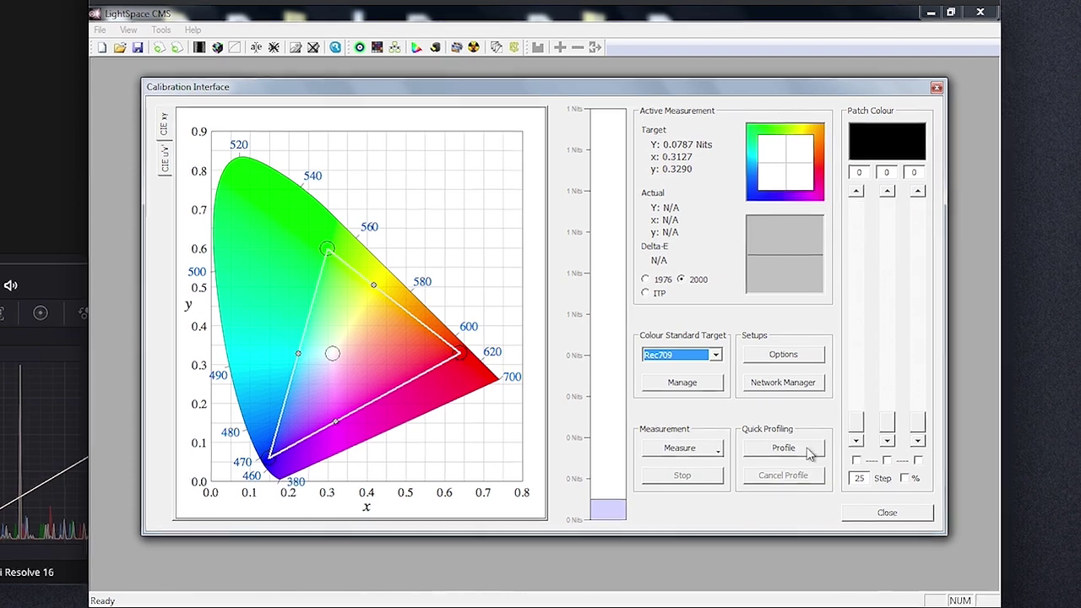
click(801, 453)
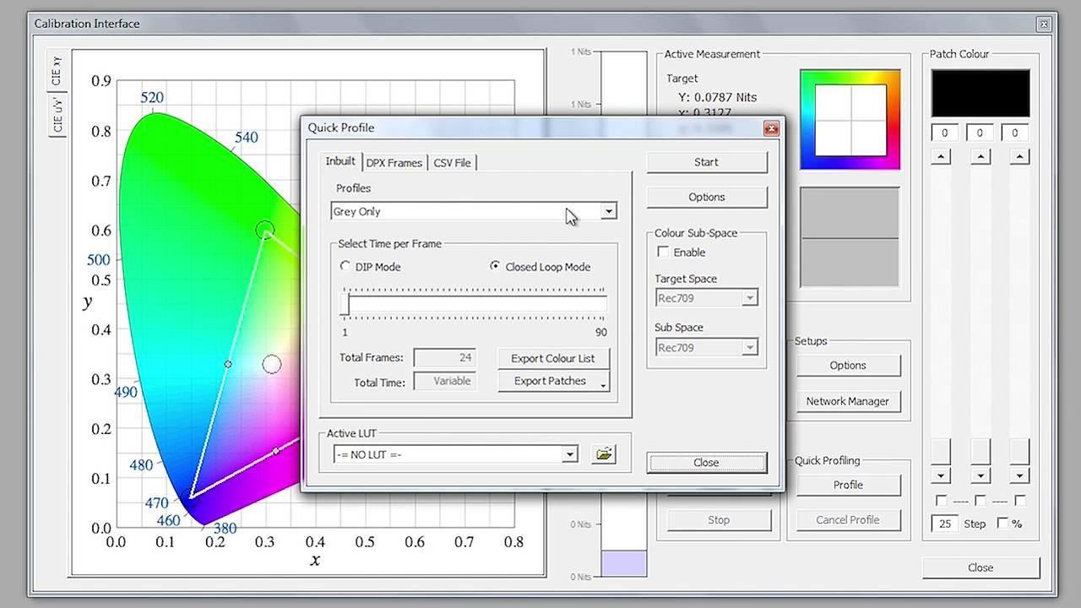
click(690, 165)
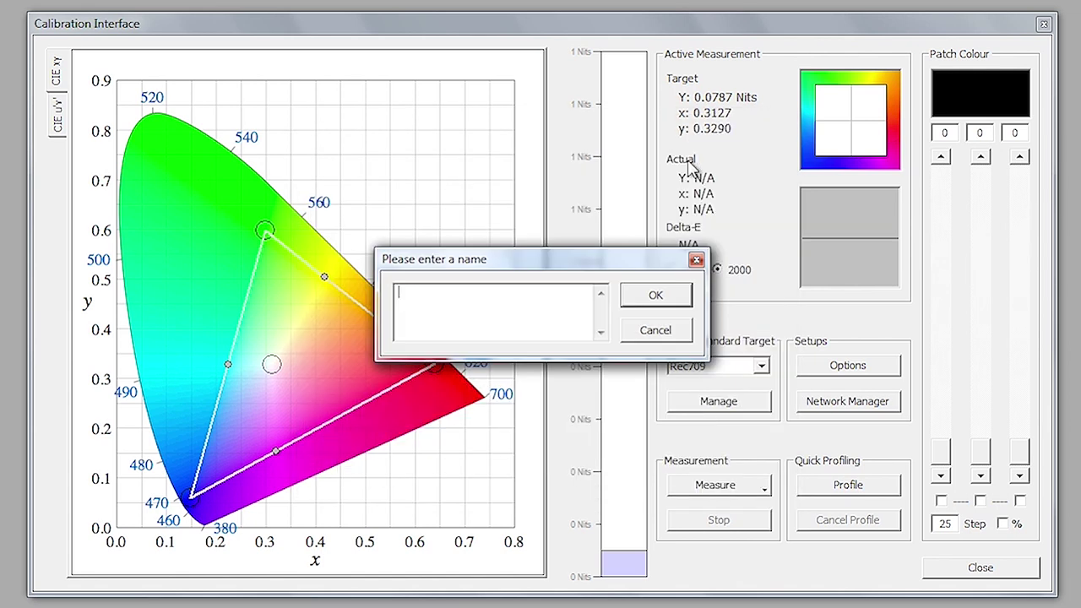
text(RM3106-Dynamic-Unity)
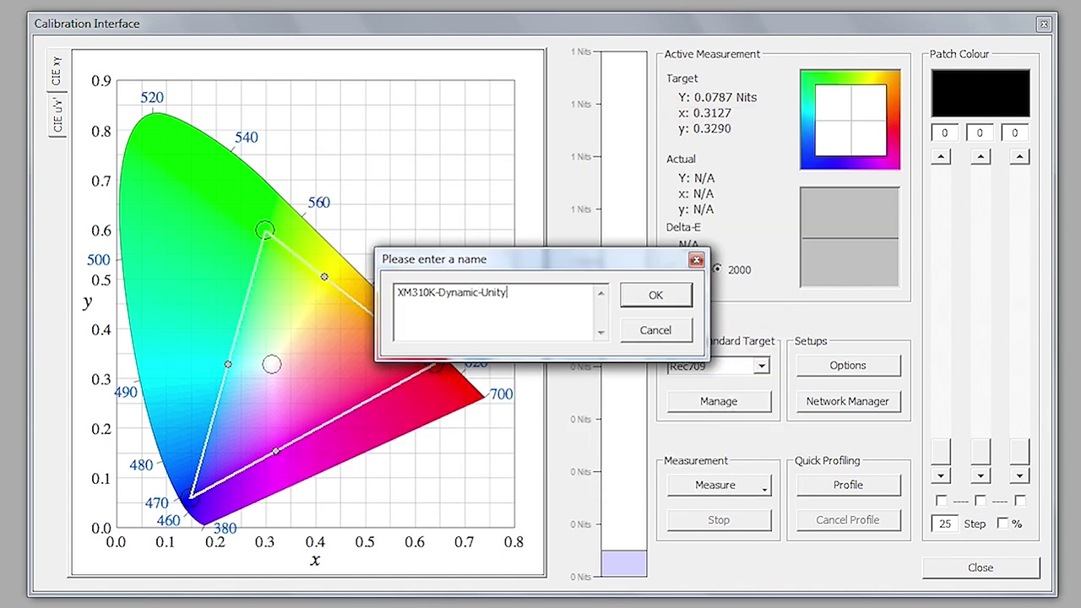
click(665, 293)
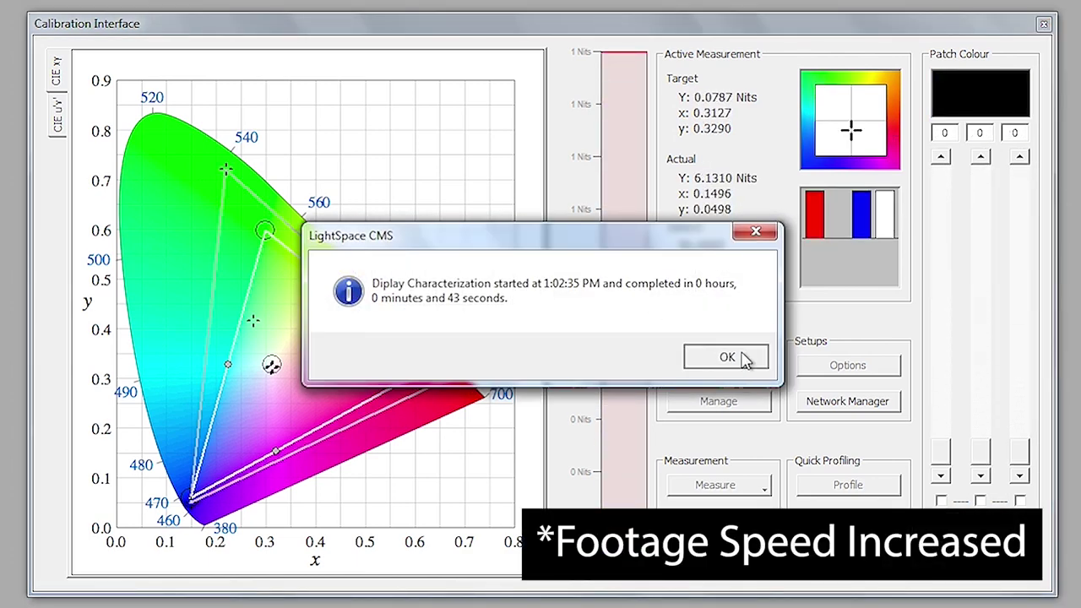
click(742, 357)
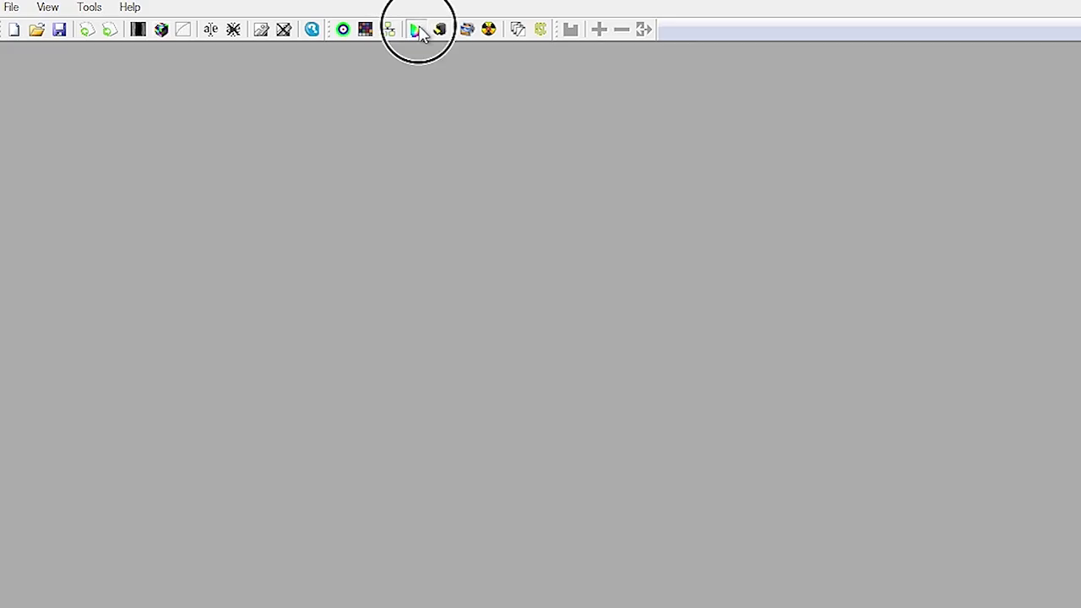
click(415, 30)
Create a 'Rec709-Dynamic' LUT converting Rec709 to the XM310K-Dynamic-UnityAll profile.
click(666, 122)
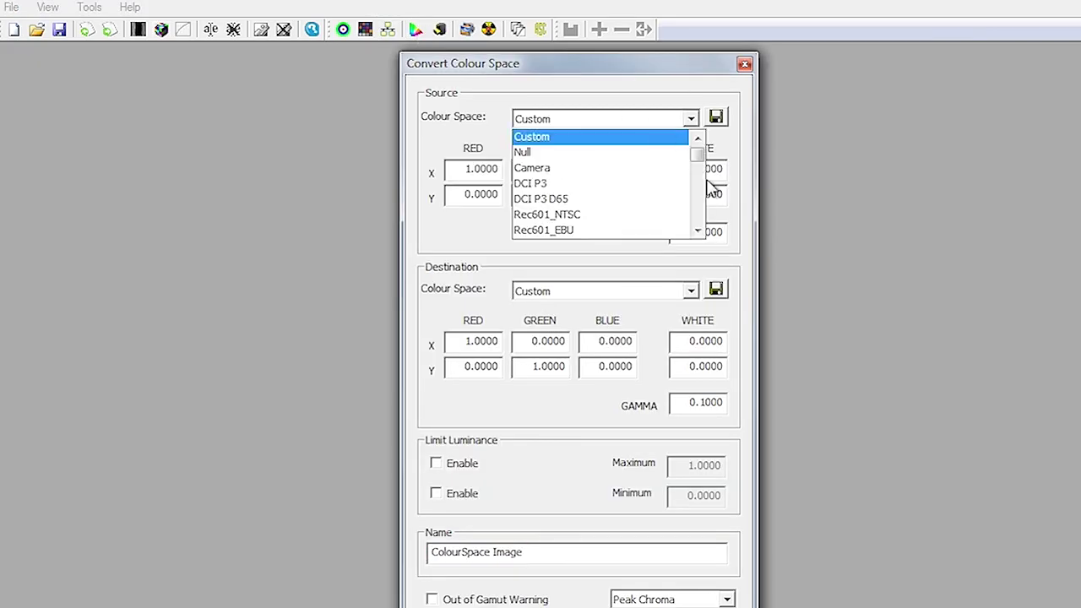
click(697, 231)
click(698, 230)
click(641, 208)
click(691, 290)
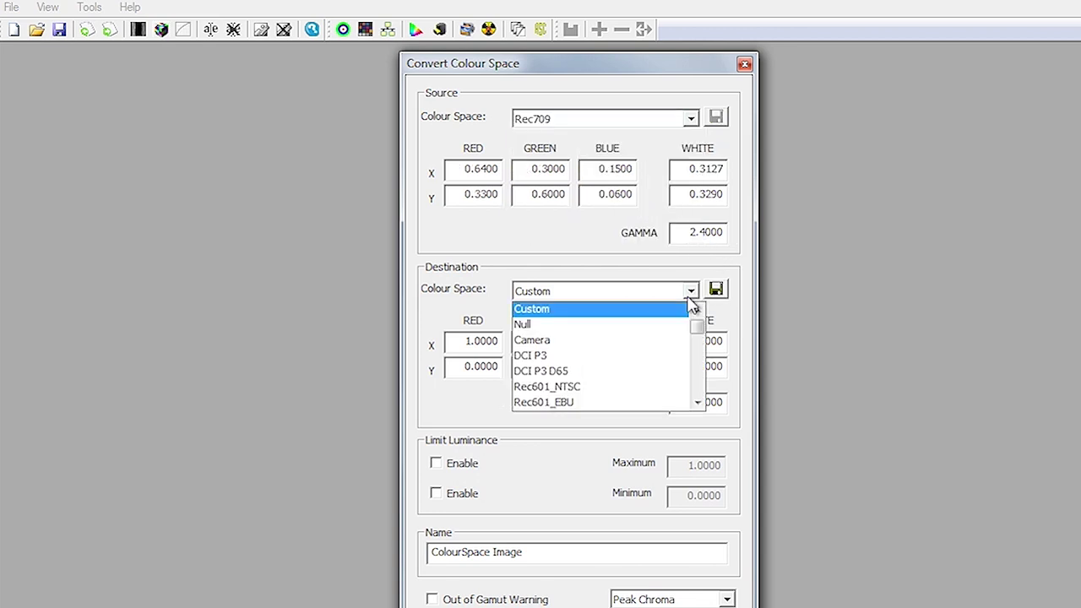
drag(697, 316, 697, 397)
click(667, 341)
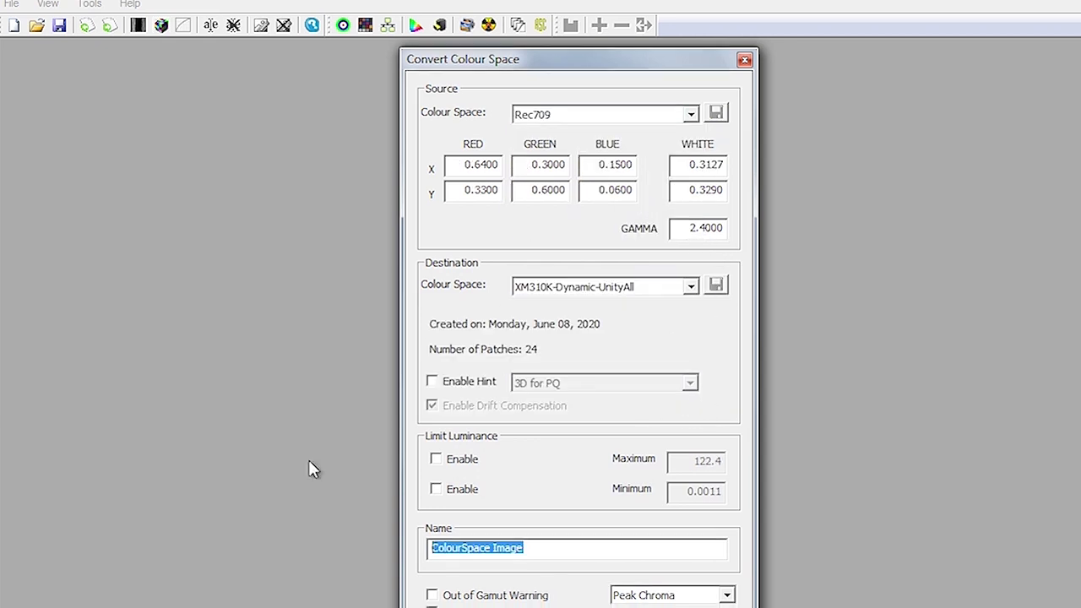
text(Rec709-Dynamic)
click(460, 601)
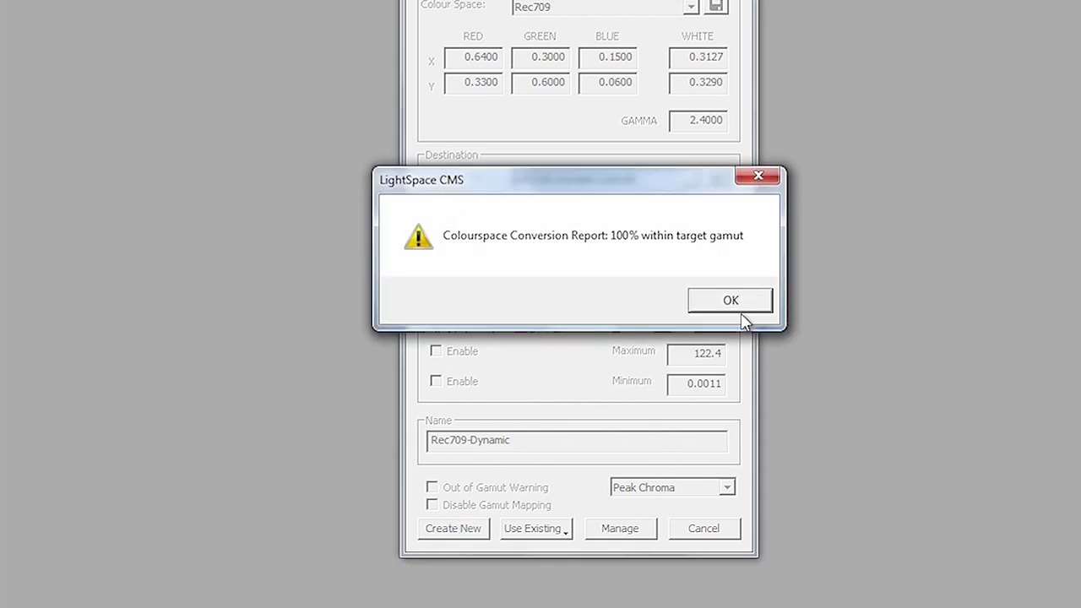
click(743, 305)
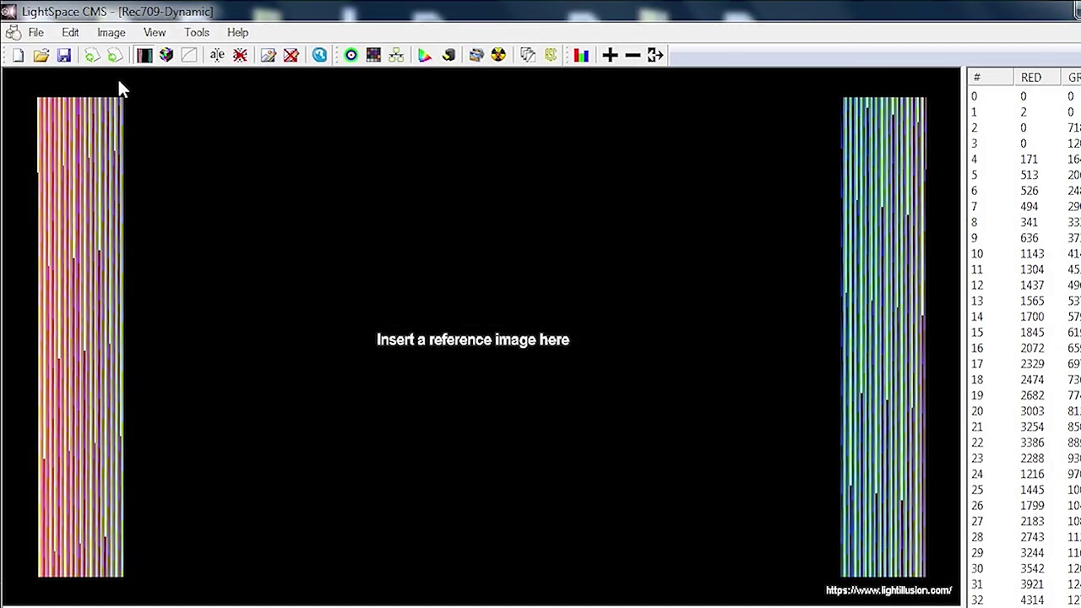
Upload the Rec709-Dynamic LUT to the monitor with NULL Cube unchecked.
click(35, 33)
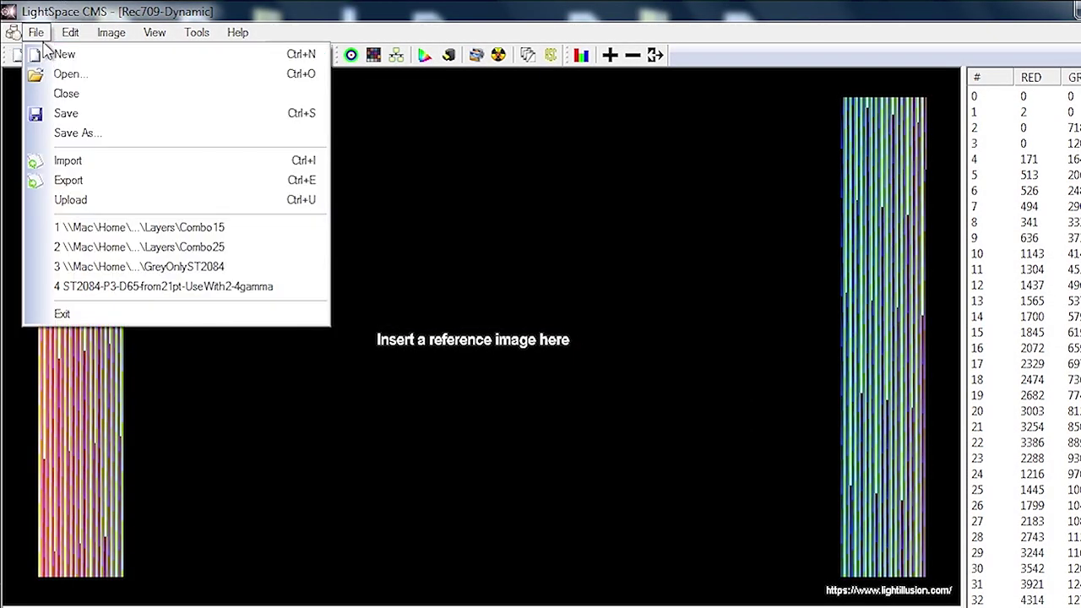
click(76, 202)
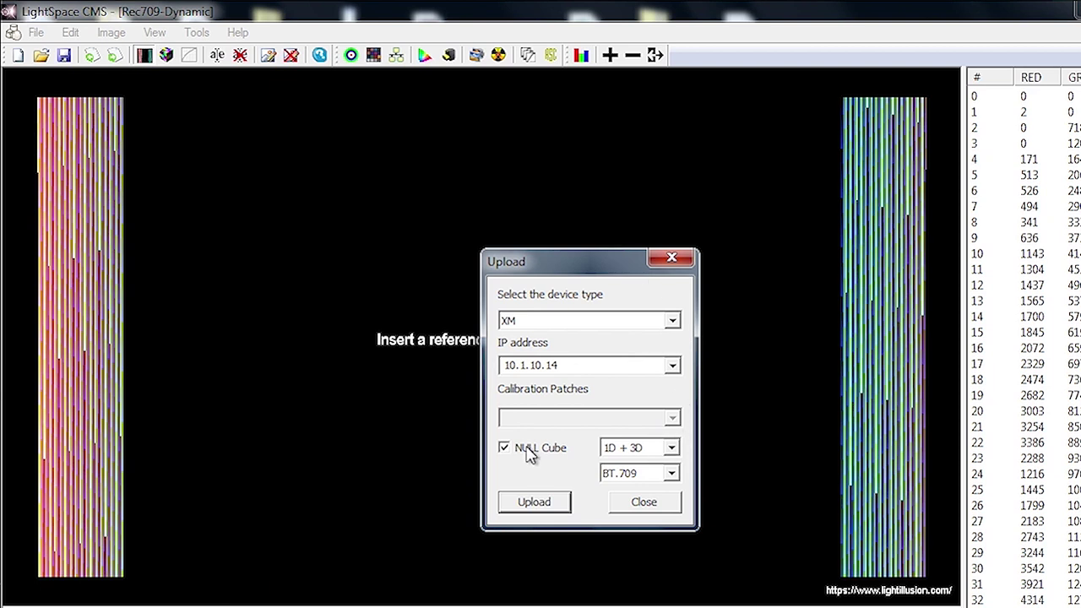
click(520, 450)
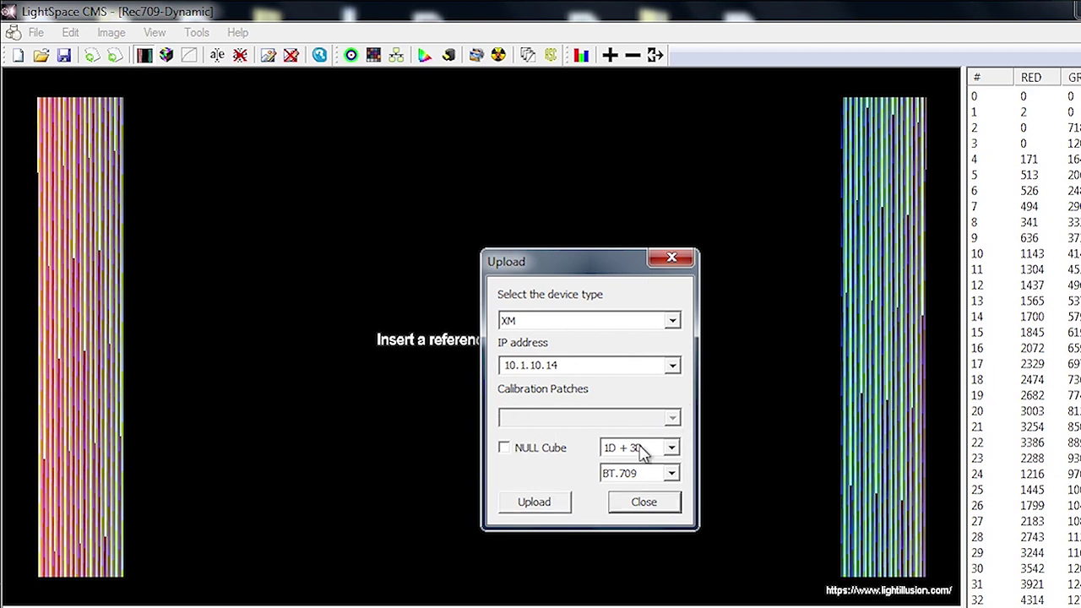
click(549, 502)
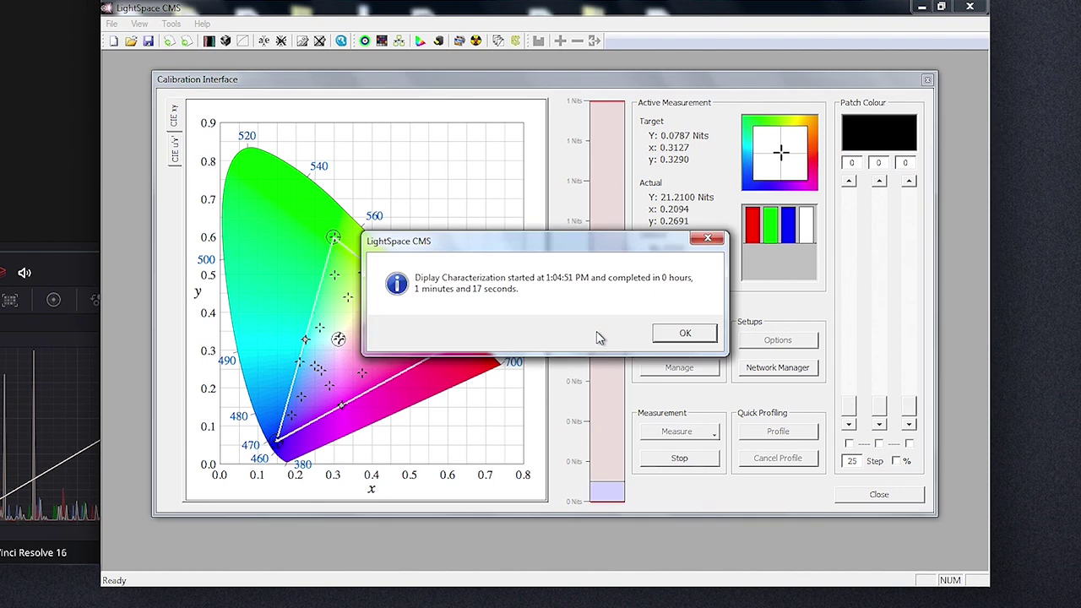
View the CIE u'v', Gamma, RGB Balance, Delta E and dE distribution graphs in turn.
click(691, 337)
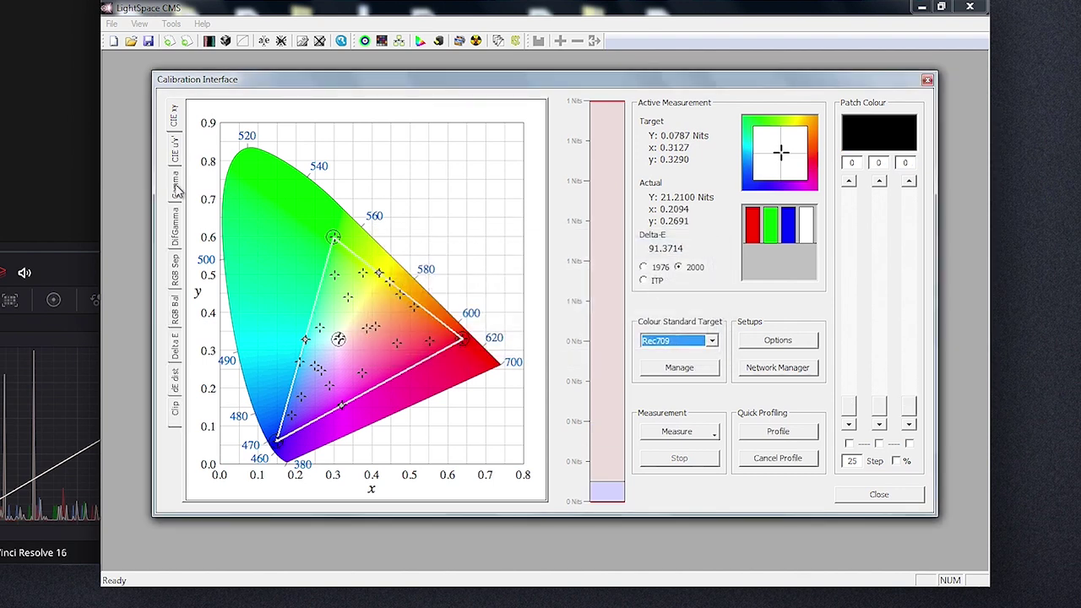
click(174, 152)
click(175, 186)
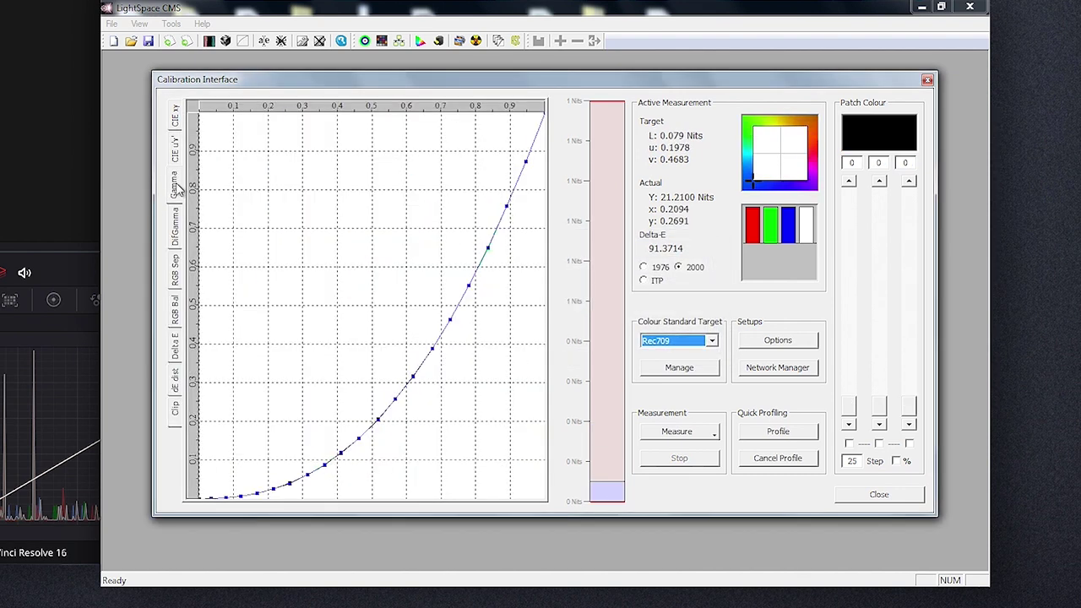
click(174, 314)
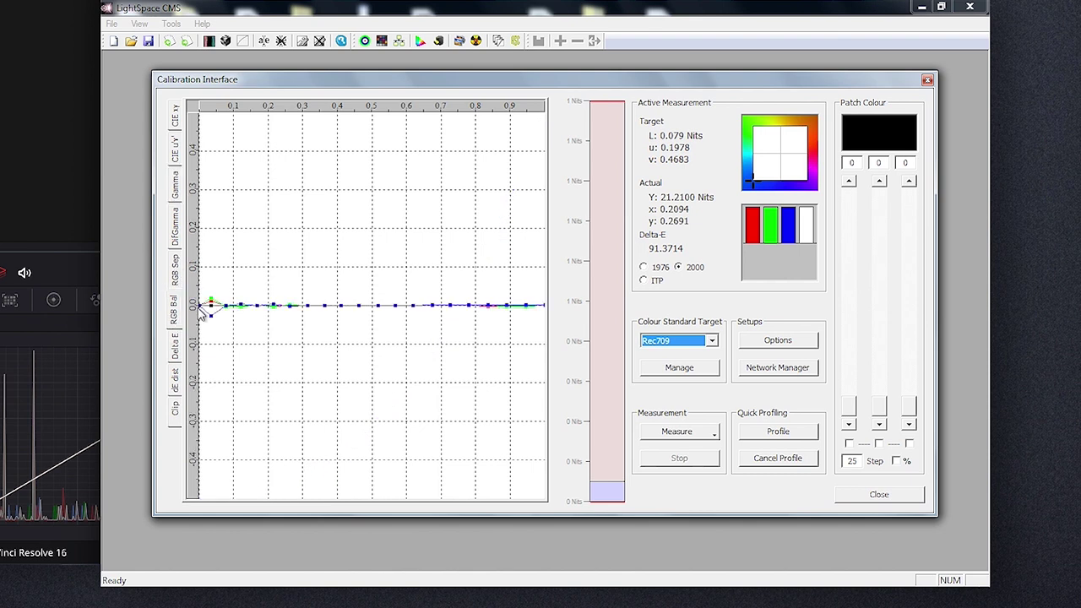
click(175, 347)
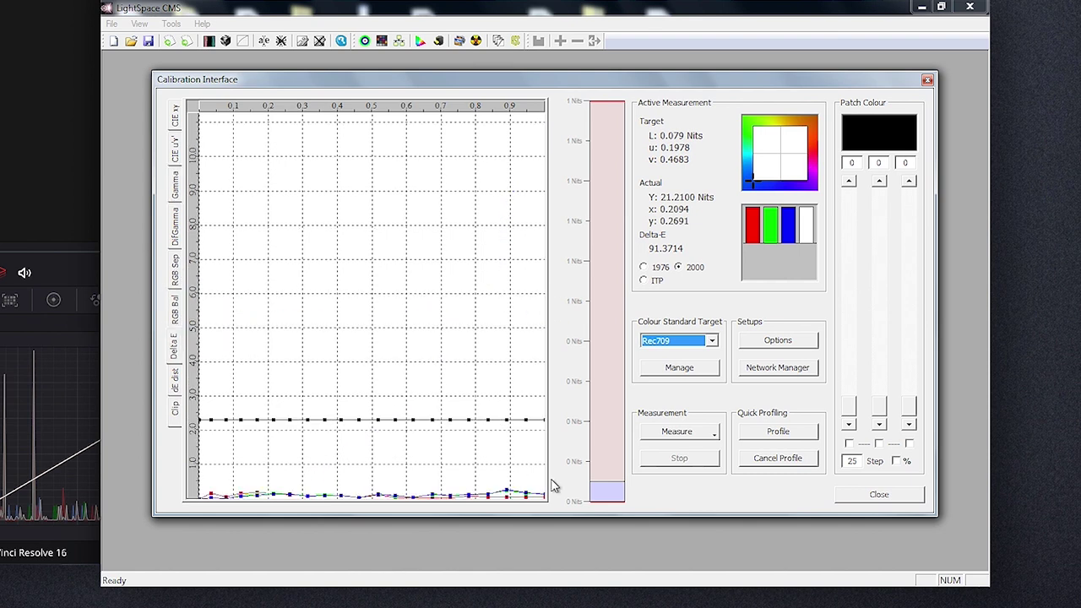
click(175, 382)
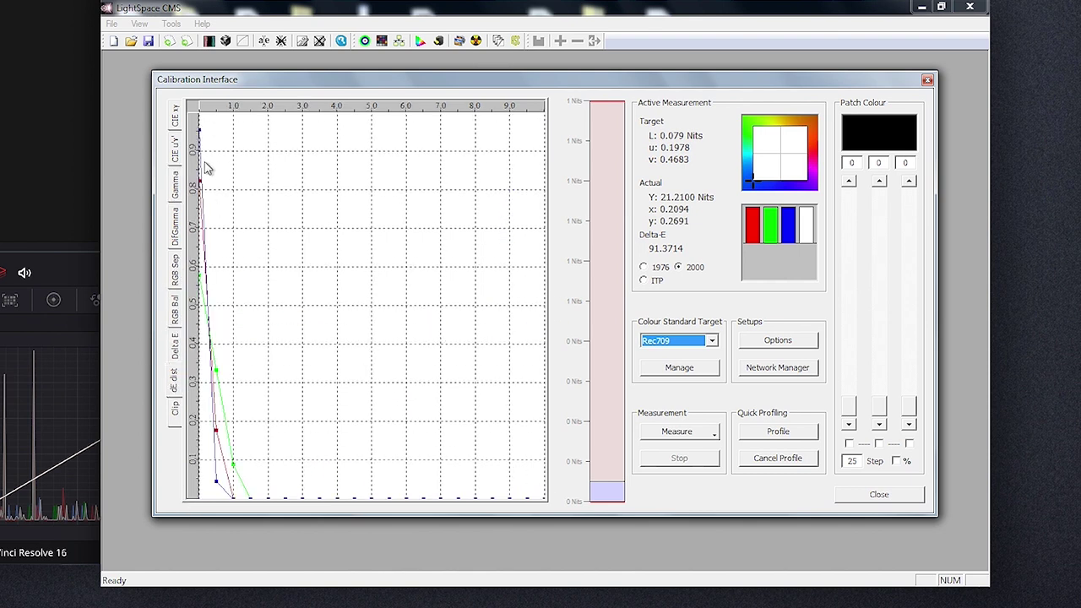